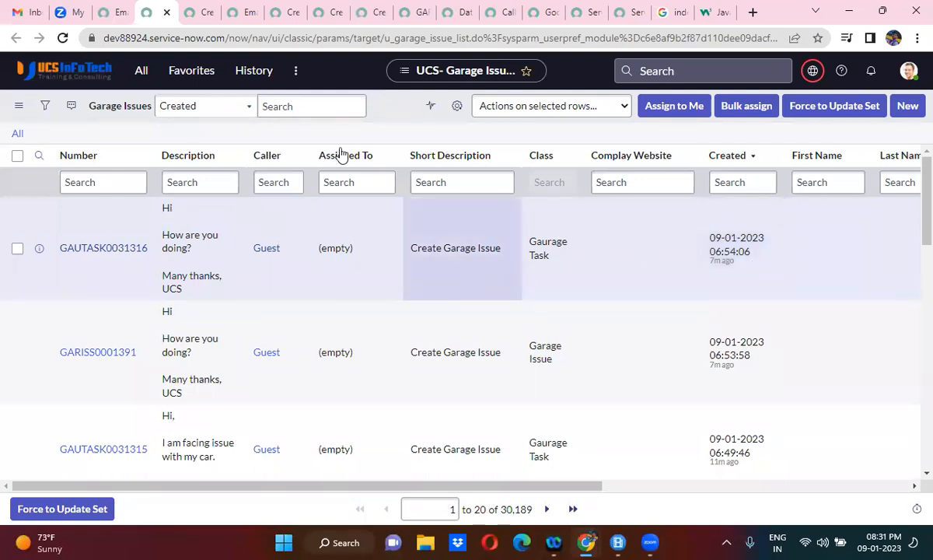
# - Find "flow designer" among all the modules and open Flow Designer
pyautogui.click(140, 73)
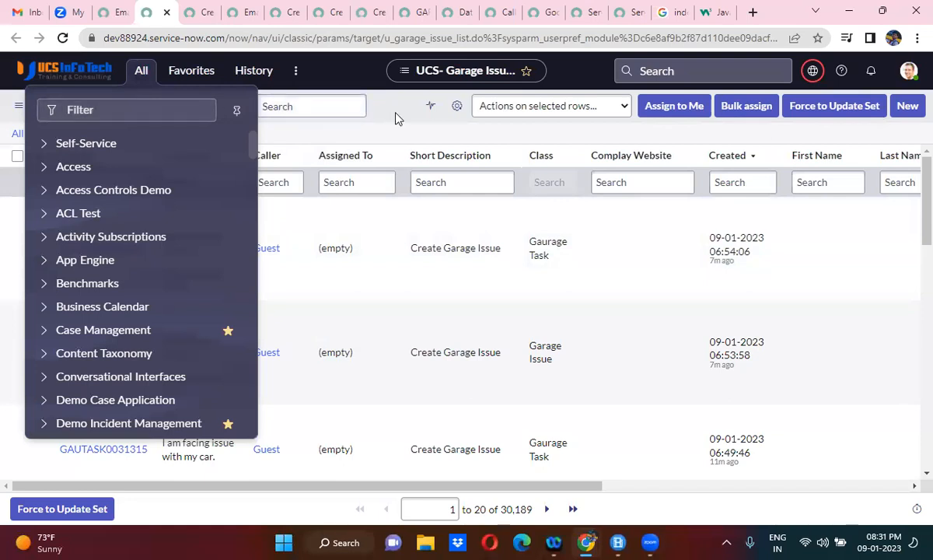
pyautogui.click(370, 105)
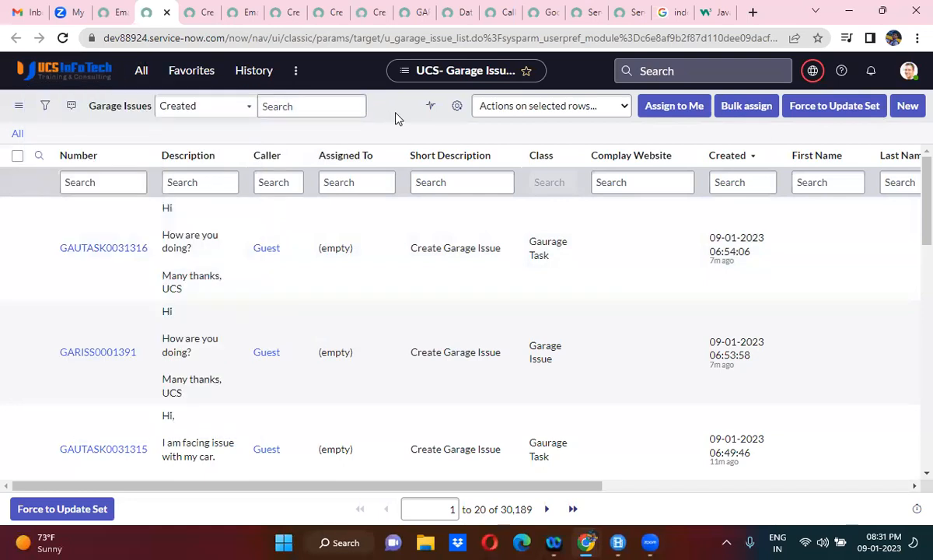
pyautogui.click(139, 74)
pyautogui.write('flow de')
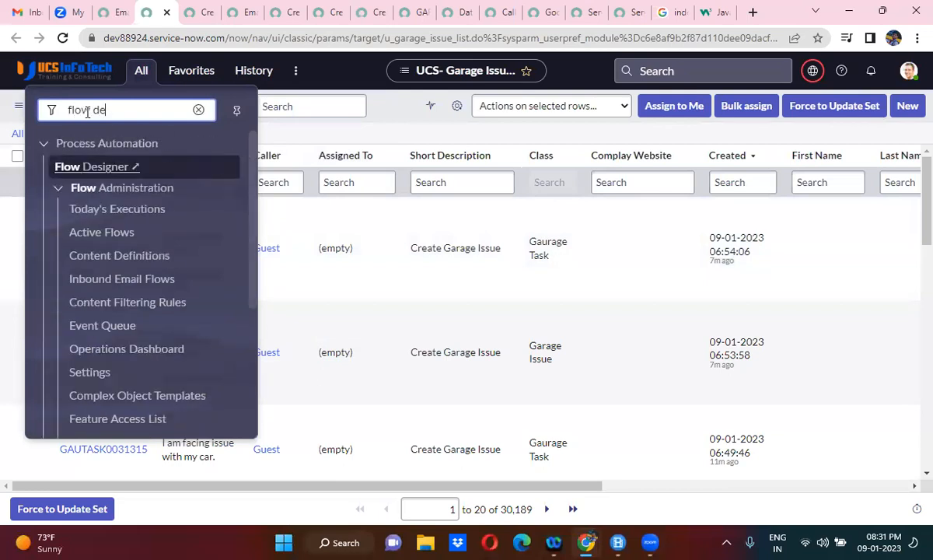
pyautogui.write('signer')
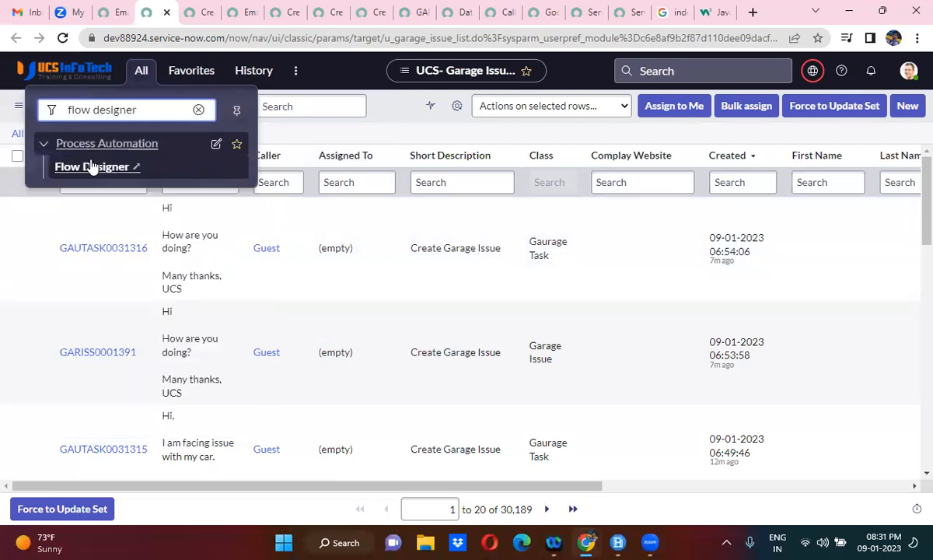
pyautogui.click(91, 172)
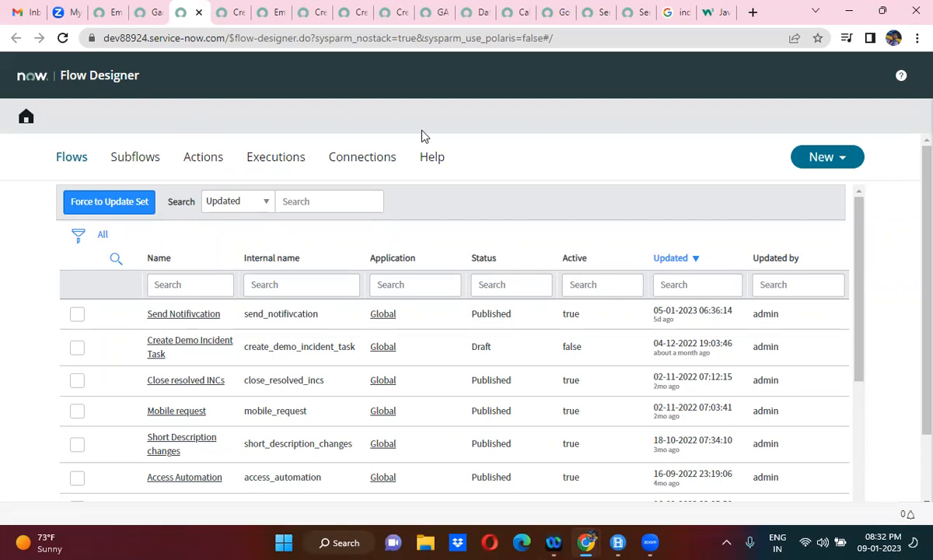
# - Create a new flow named "Create Garage Issue" and skip the introductory tour
pyautogui.click(833, 163)
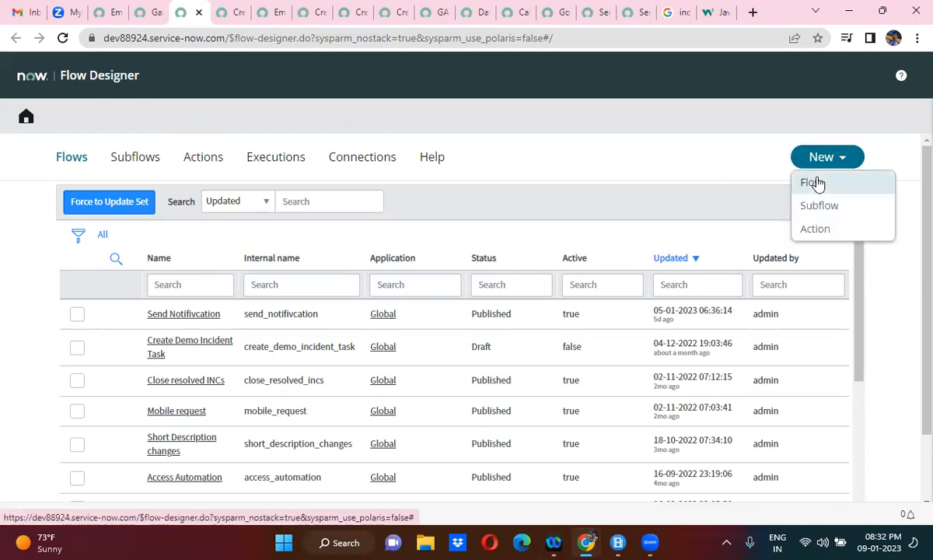
pyautogui.click(808, 182)
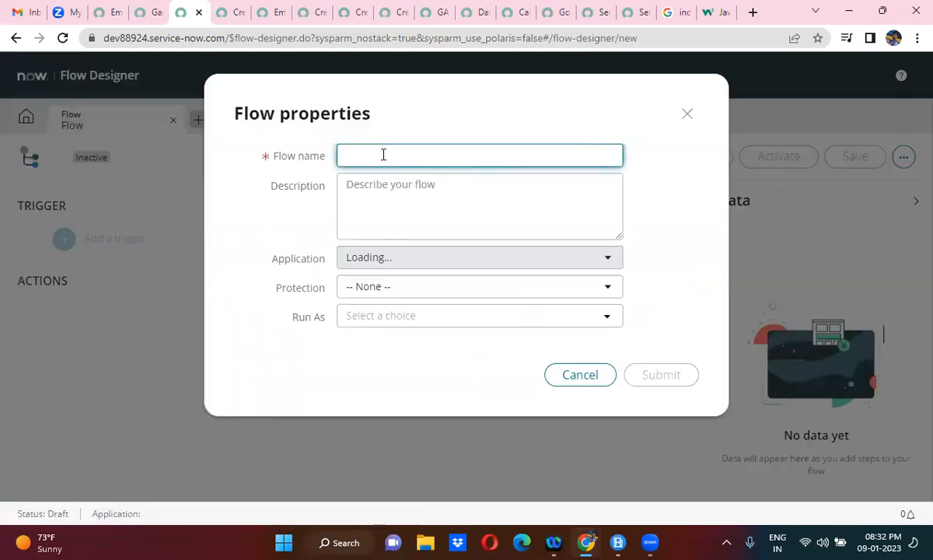
pyautogui.write('Create Garage Issue')
pyautogui.click(672, 303)
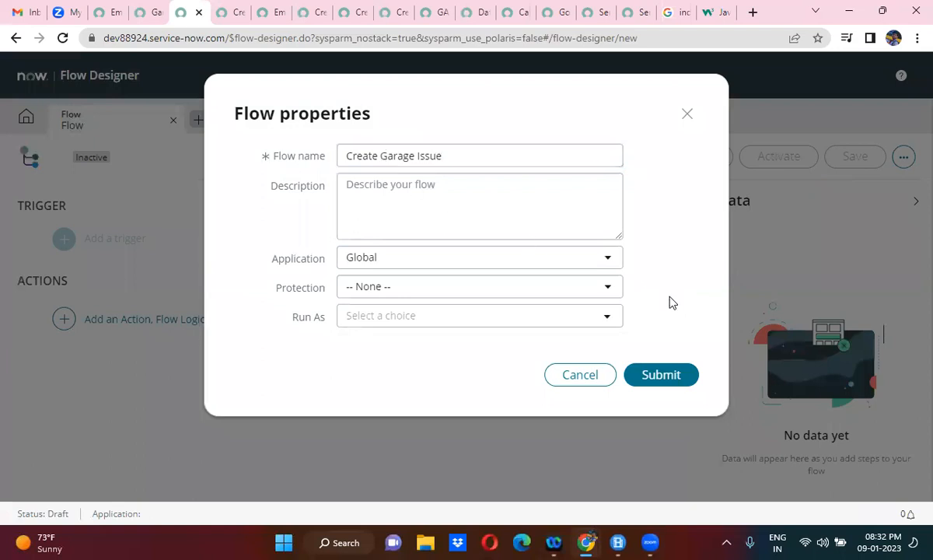
pyautogui.click(661, 375)
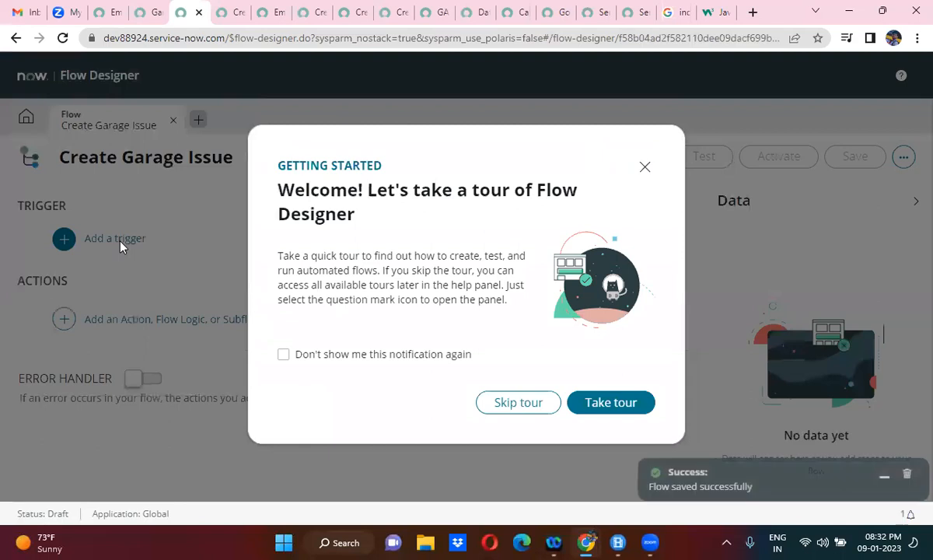
pyautogui.click(520, 402)
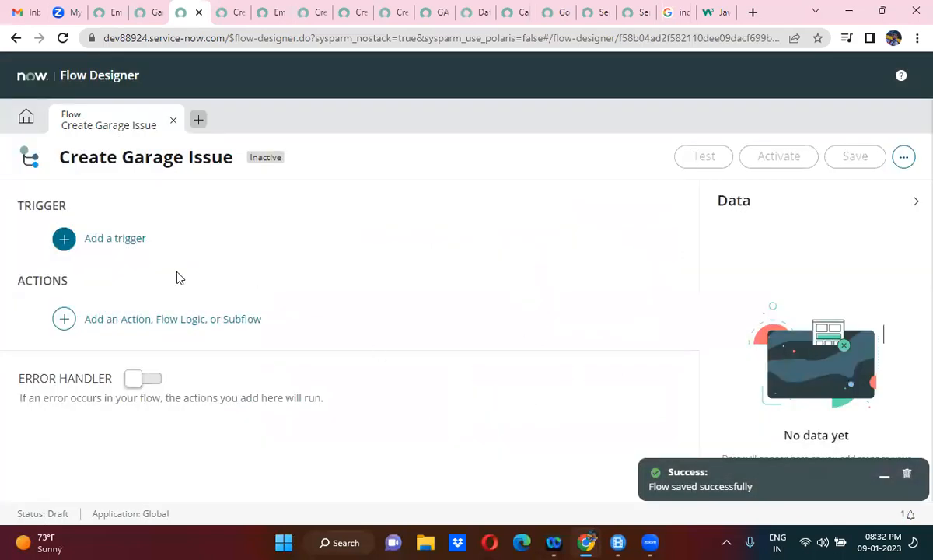
# - Add an Inbound Email trigger to the Create Garage Issue flow
pyautogui.click(132, 243)
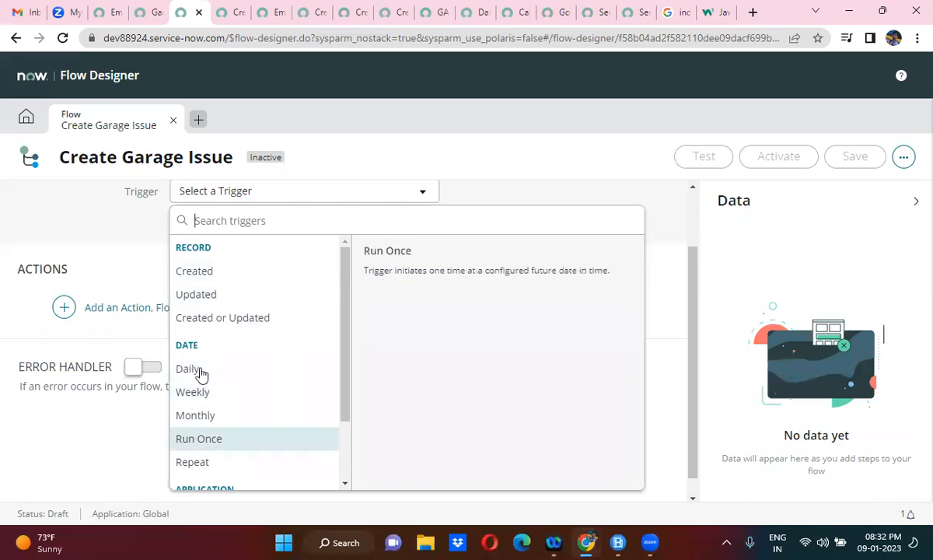
pyautogui.moveTo(346, 327); pyautogui.dragTo(343, 425)
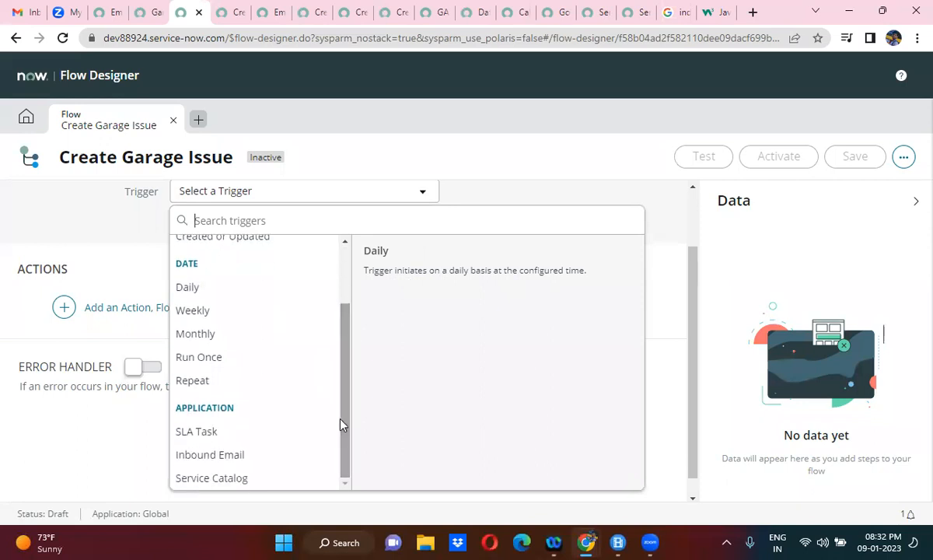
pyautogui.click(245, 455)
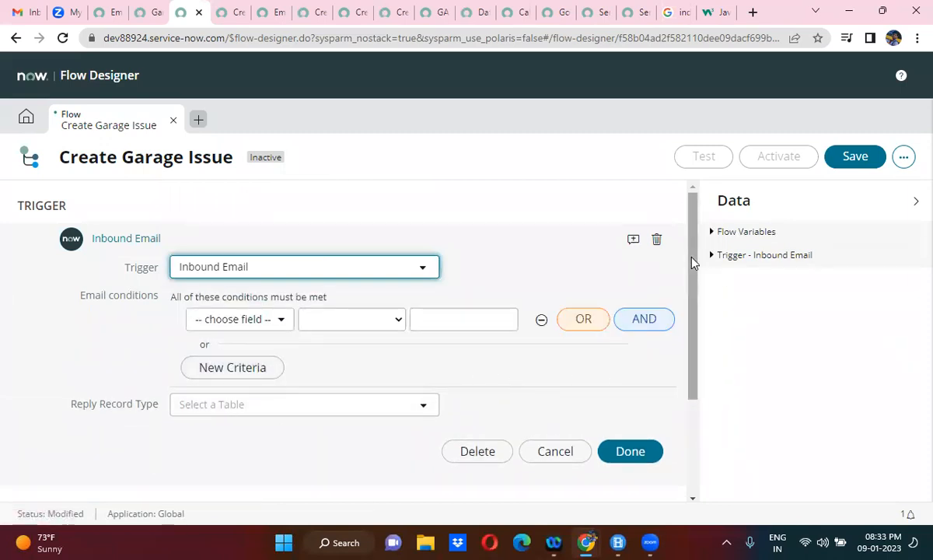
# - Set the trigger's first email condition to Subject contains "Create Garage Issue"
pyautogui.click(270, 326)
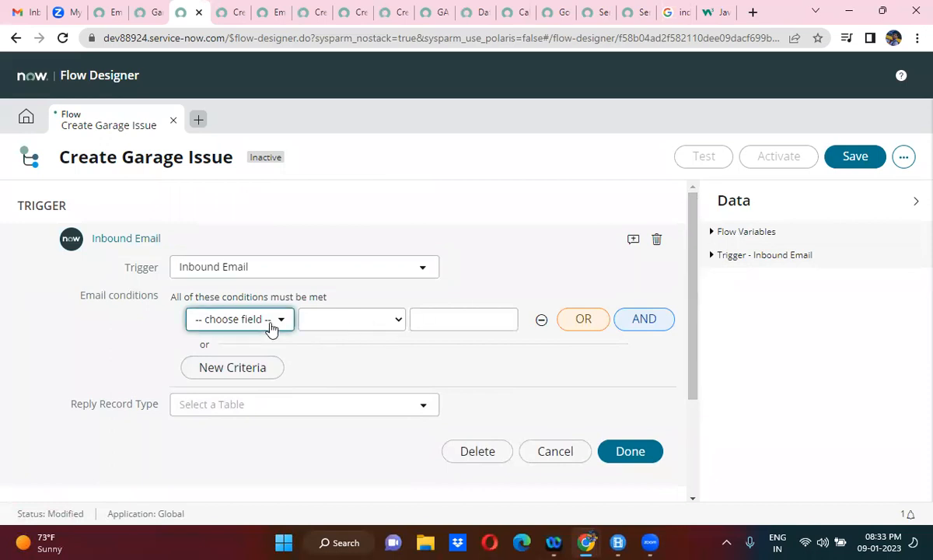
pyautogui.write('s')
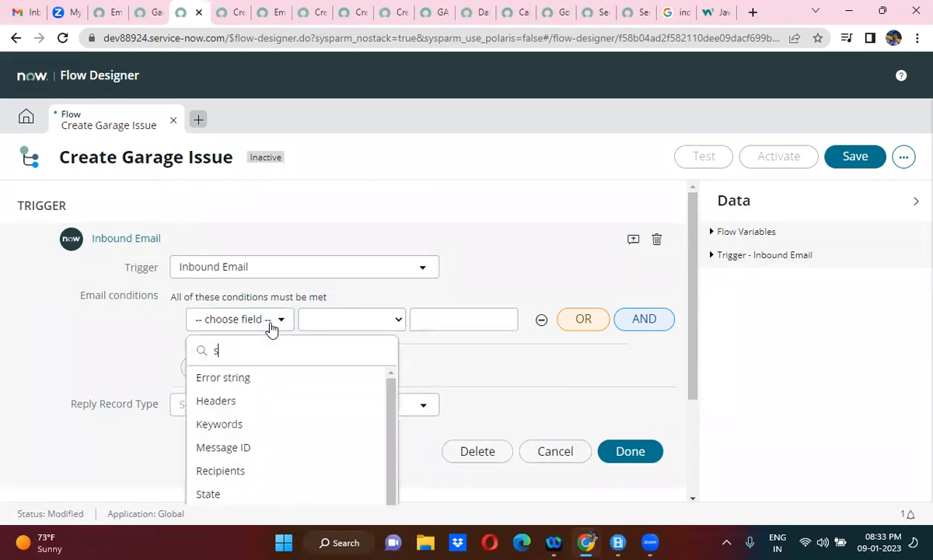
pyautogui.write('ub')
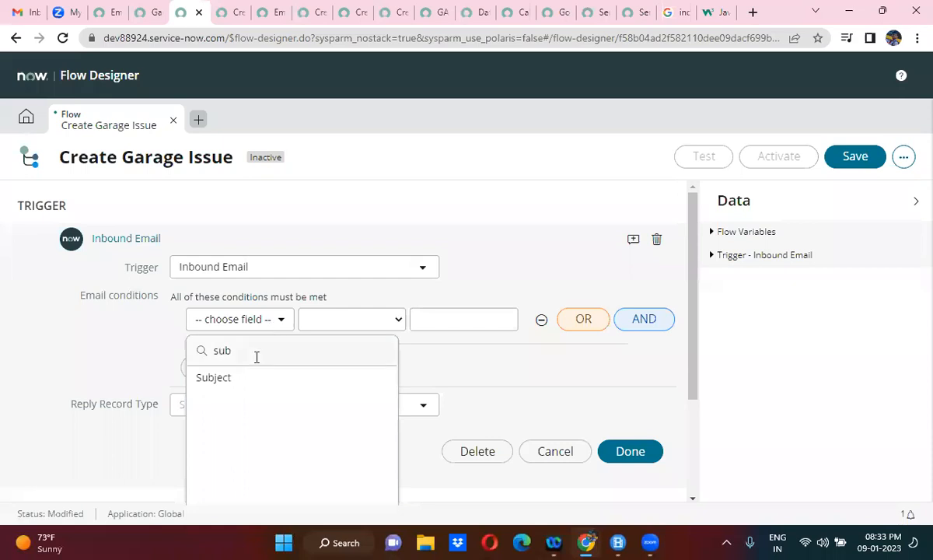
pyautogui.click(245, 389)
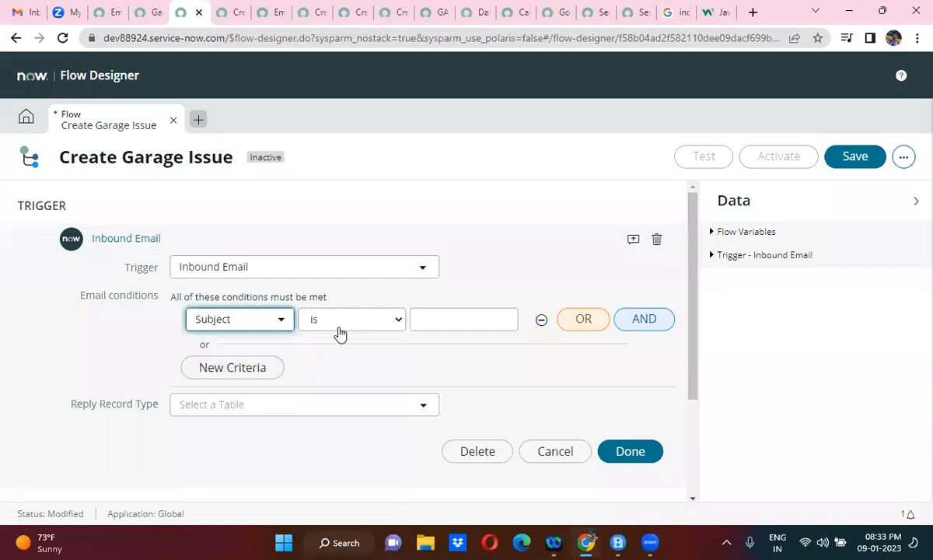
pyautogui.click(340, 329)
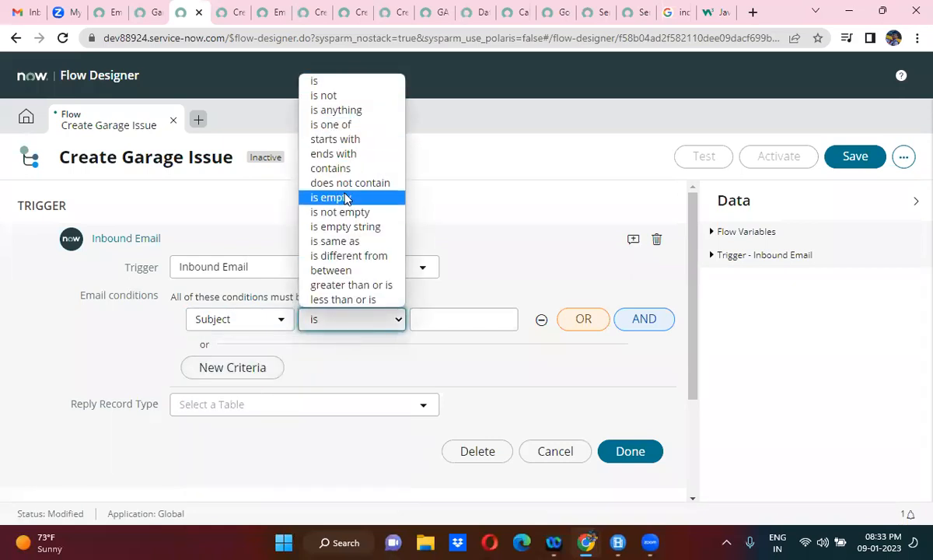
pyautogui.click(342, 169)
pyautogui.click(423, 319)
pyautogui.write('Create Garage Issue')
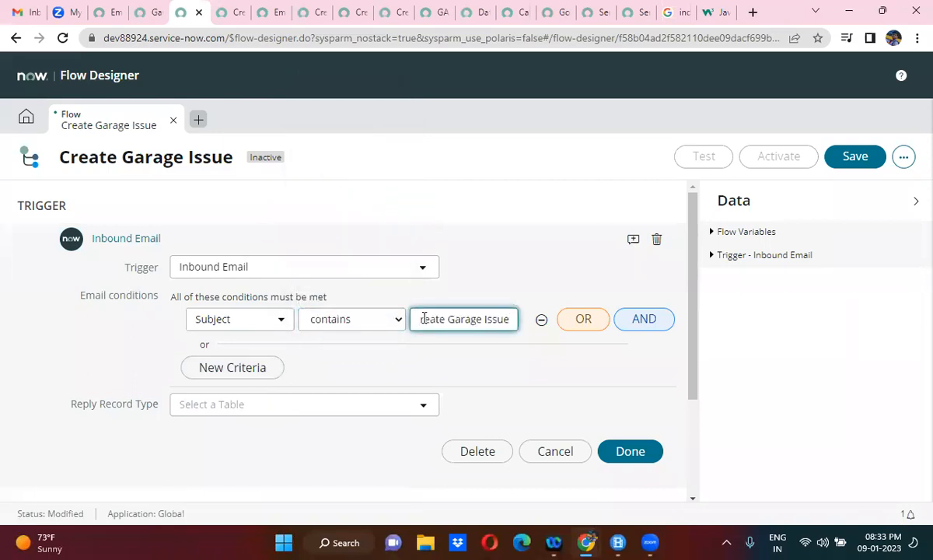
# - Add a second email condition, joined with AND, requiring that Receive type is New
pyautogui.click(637, 326)
pyautogui.click(241, 350)
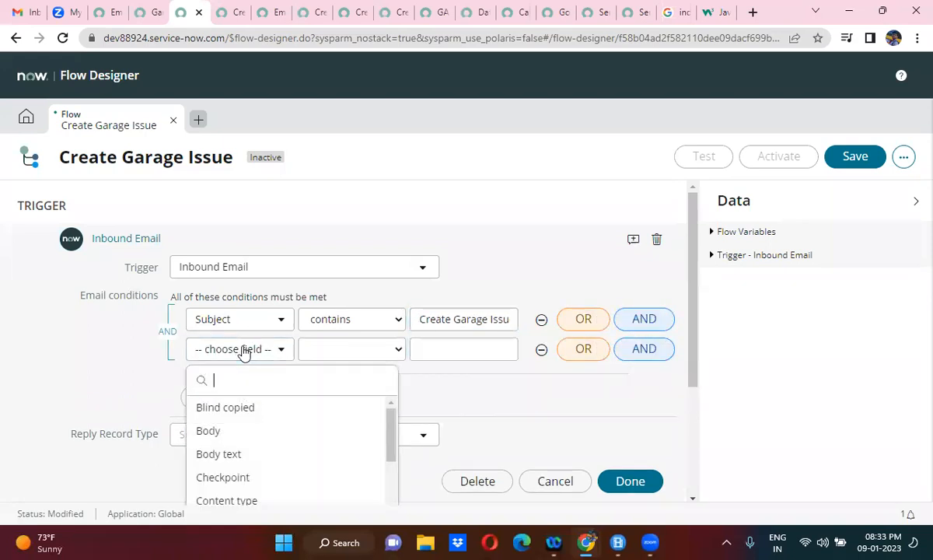
pyautogui.write('ty')
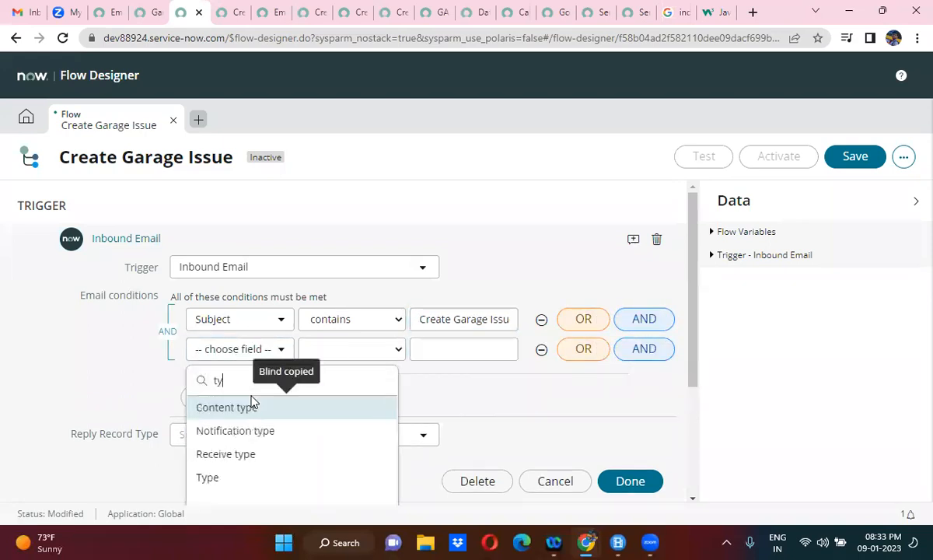
pyautogui.click(243, 456)
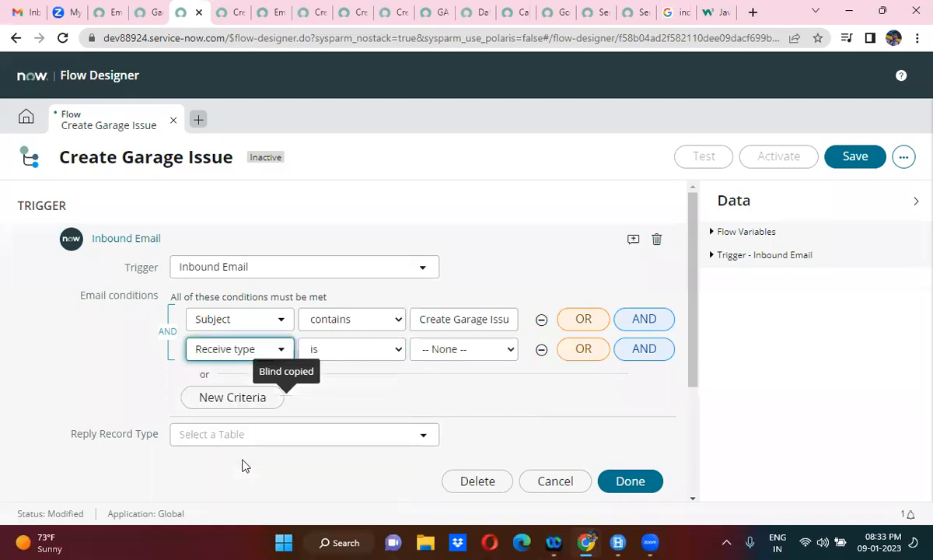
pyautogui.click(465, 349)
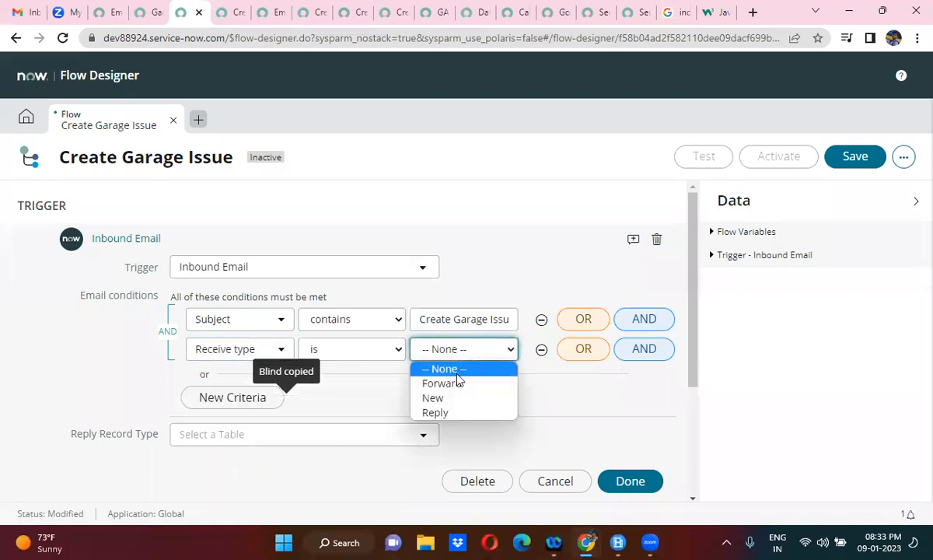
pyautogui.click(448, 399)
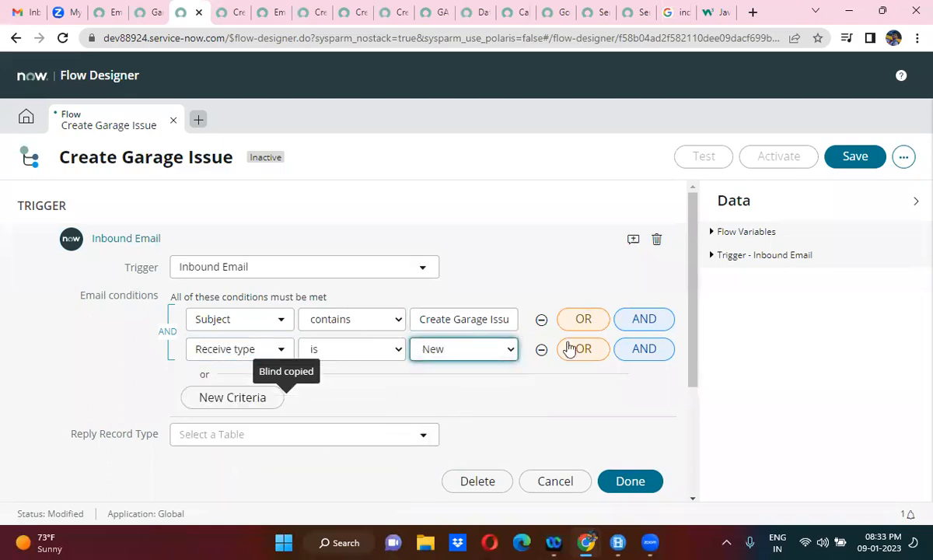
# - Add a third email condition, joined with AND, requiring that Type is received
pyautogui.click(636, 354)
pyautogui.click(227, 388)
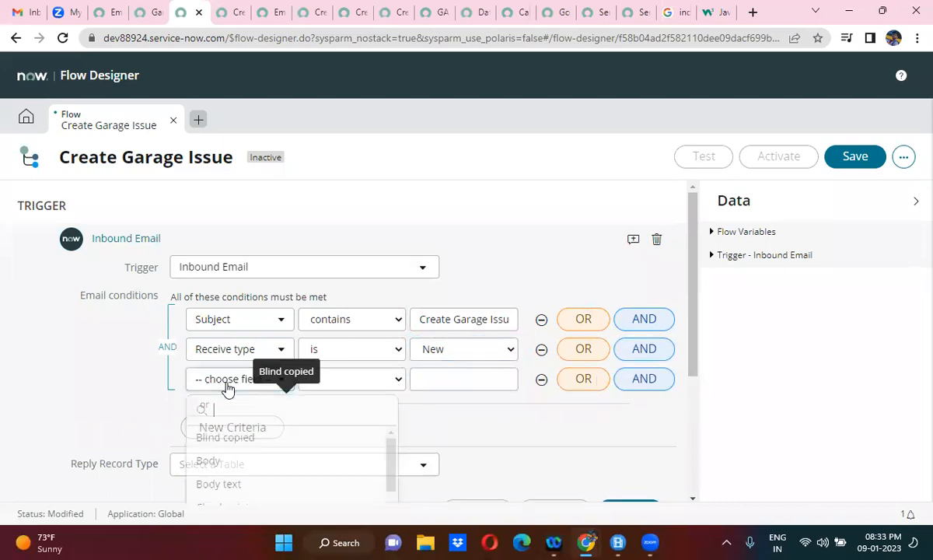
pyautogui.write('ty')
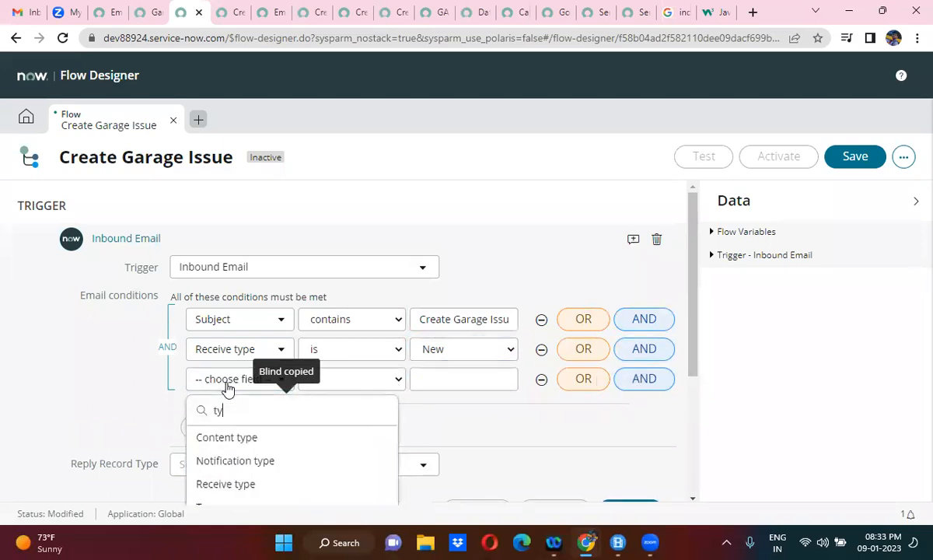
pyautogui.write('pe')
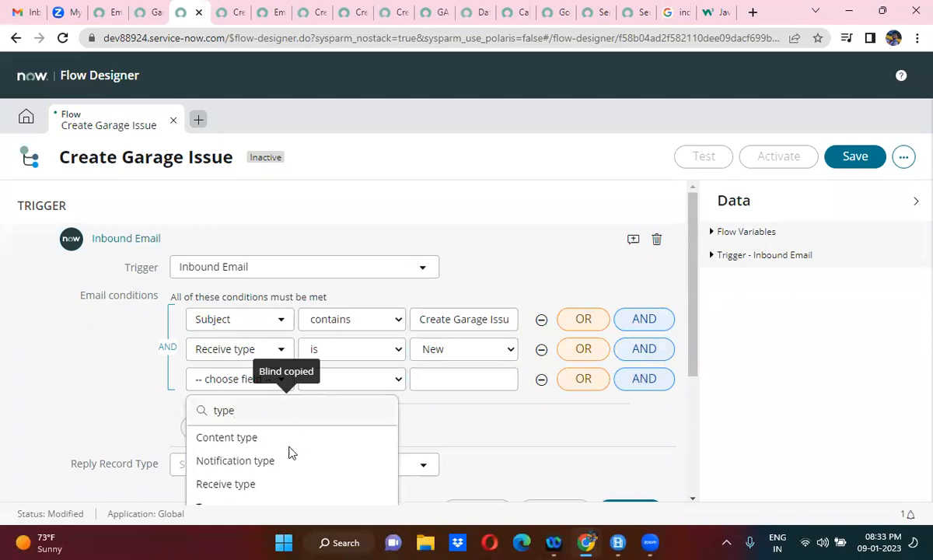
pyautogui.click(267, 490)
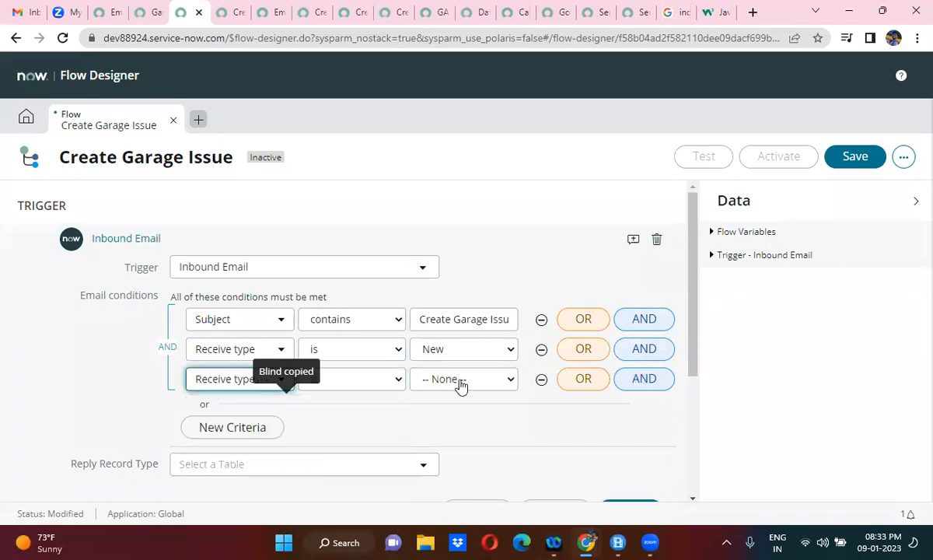
pyautogui.click(460, 379)
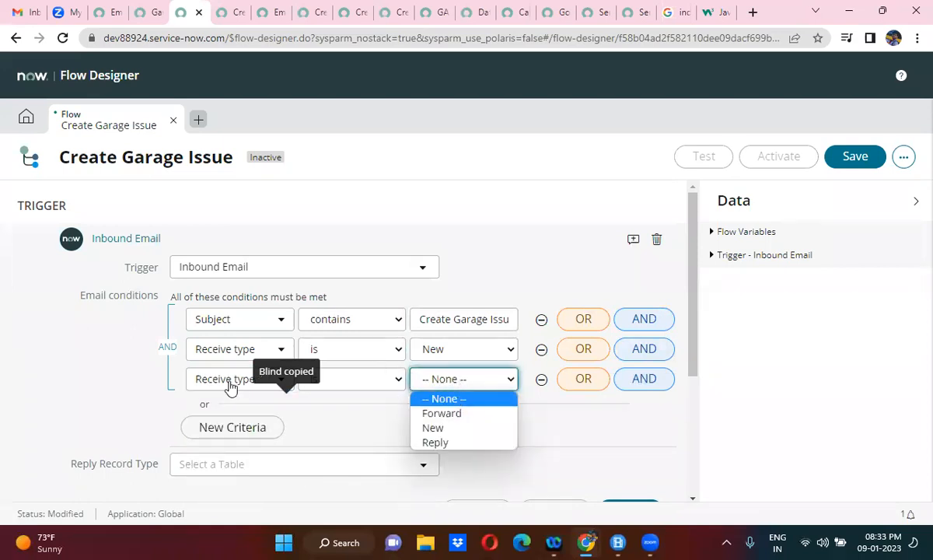
pyautogui.scroll(-1, 647, 342)
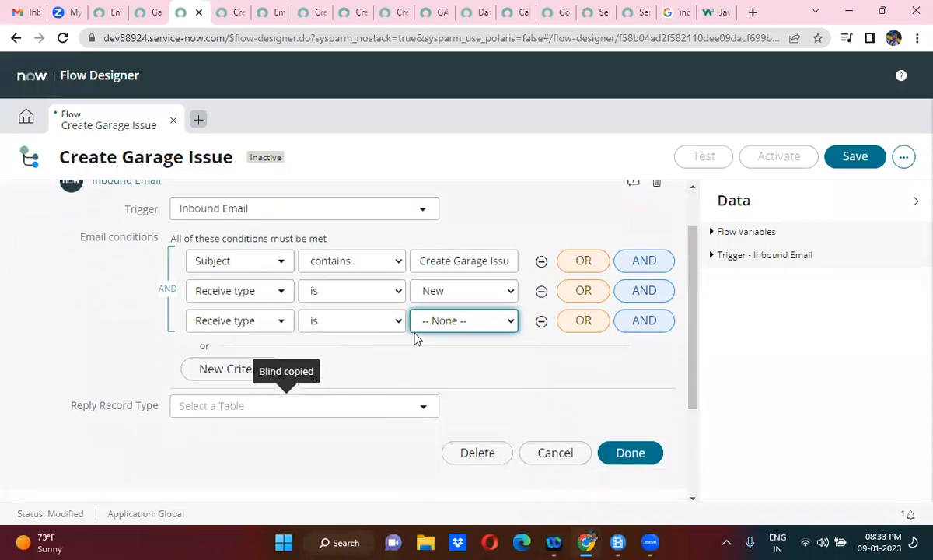
pyautogui.click(226, 332)
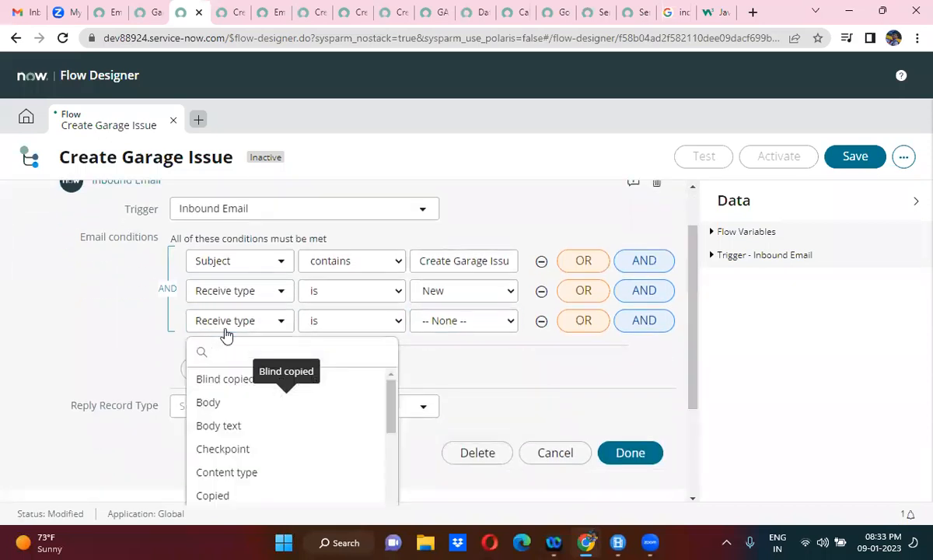
pyautogui.write('type')
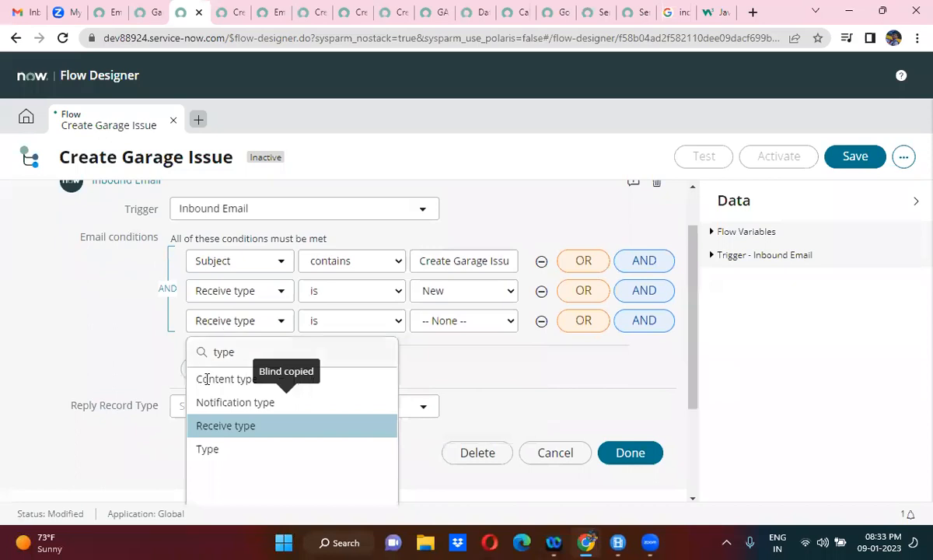
pyautogui.click(229, 450)
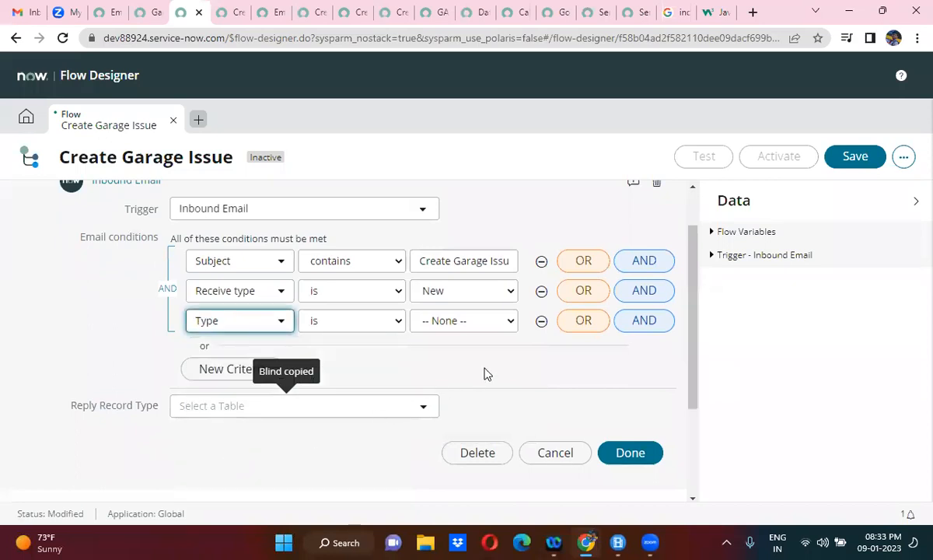
pyautogui.click(474, 325)
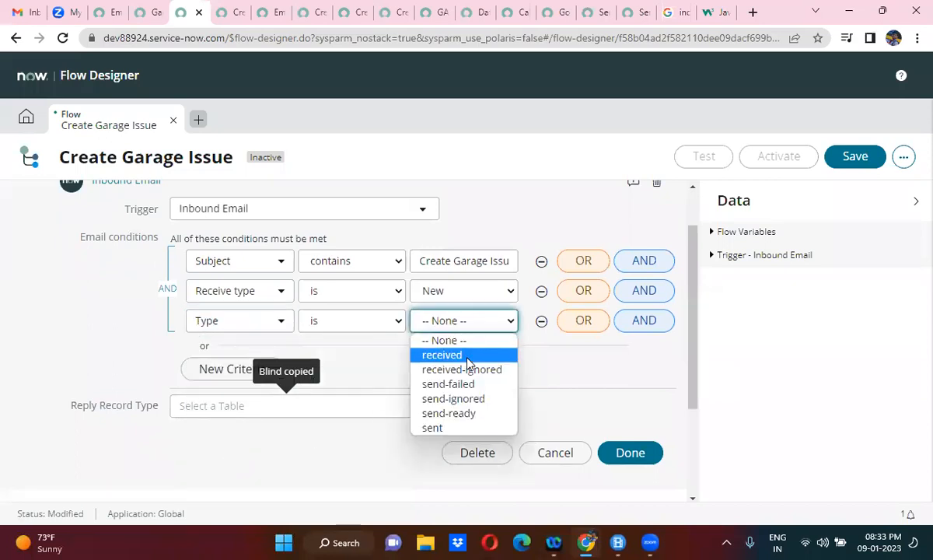
pyautogui.click(441, 355)
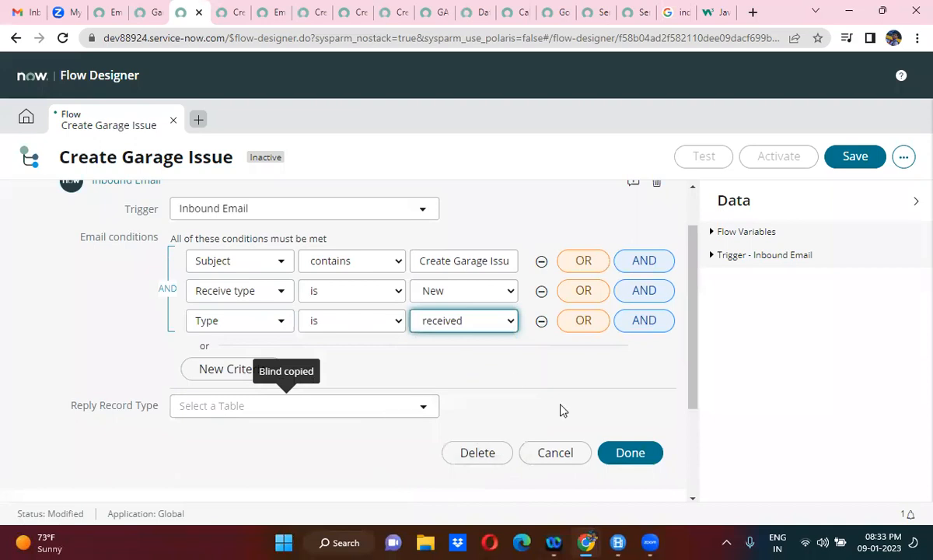
# - Finish configuring the Inbound Email trigger without choosing a Reply Record Type table
pyautogui.click(349, 413)
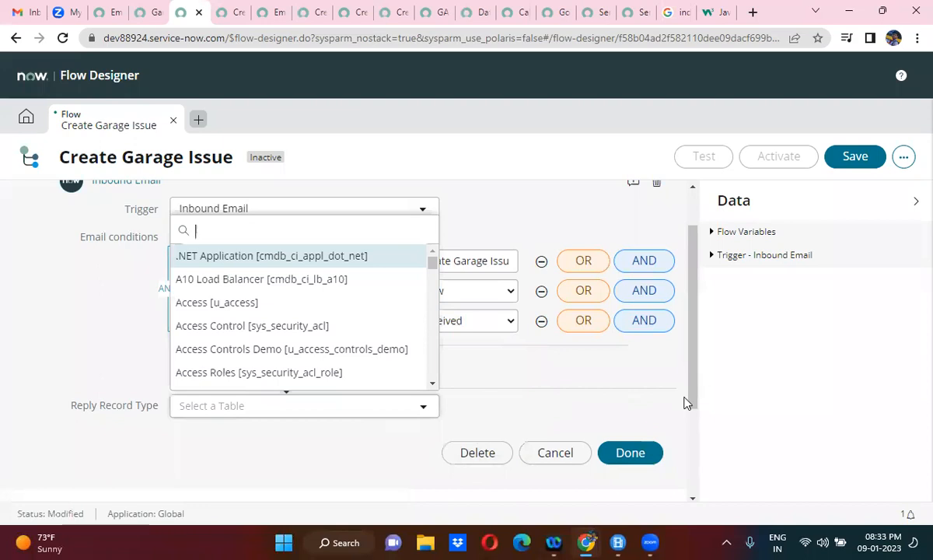
pyautogui.click(615, 376)
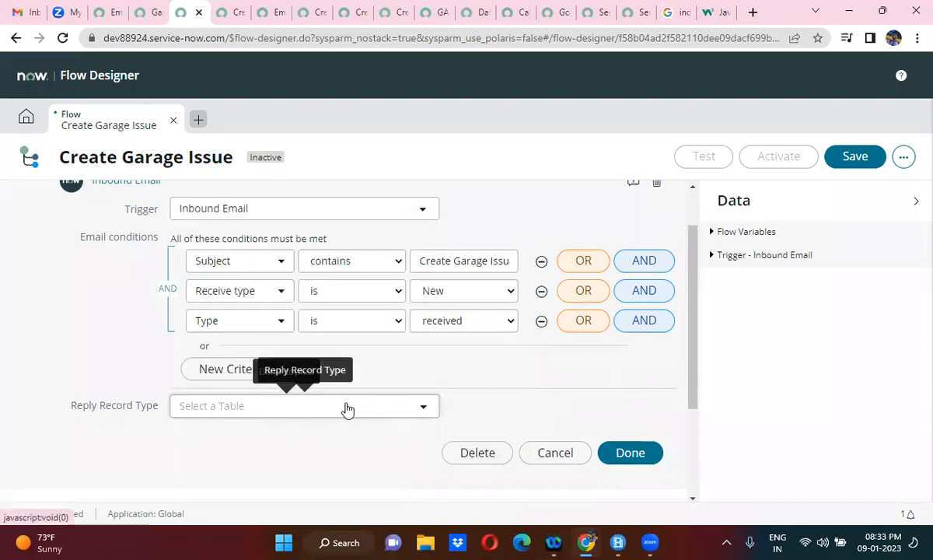
pyautogui.click(639, 457)
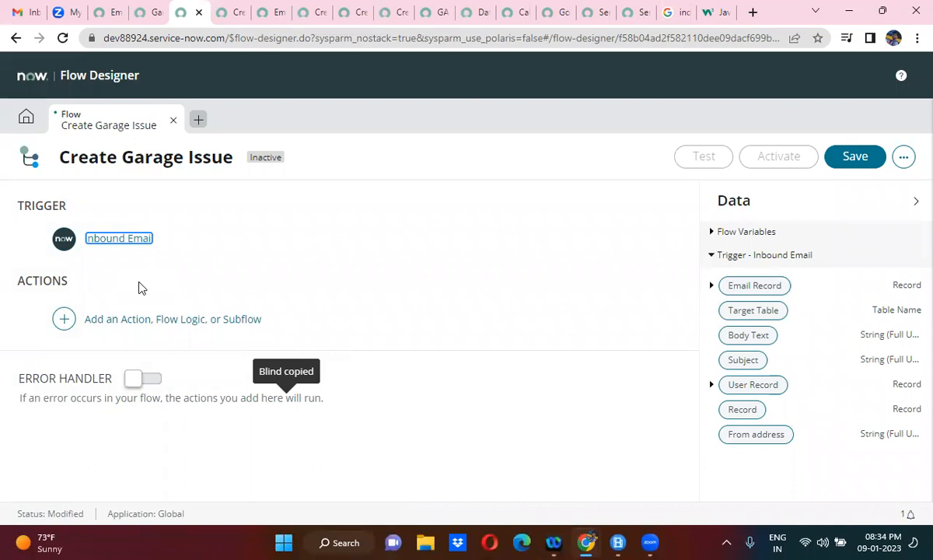
# - Add a Create Record action from ServiceNow Core to the flow
pyautogui.click(63, 319)
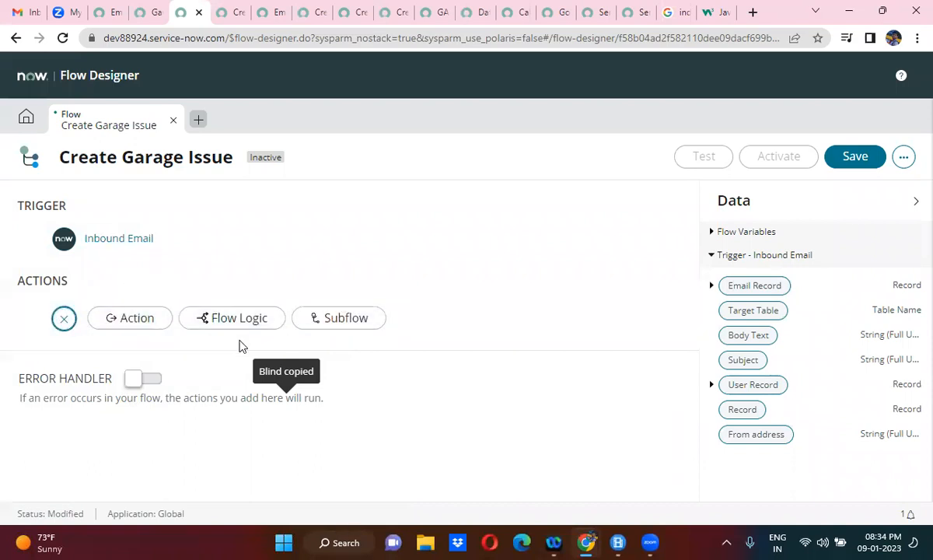
pyautogui.click(130, 324)
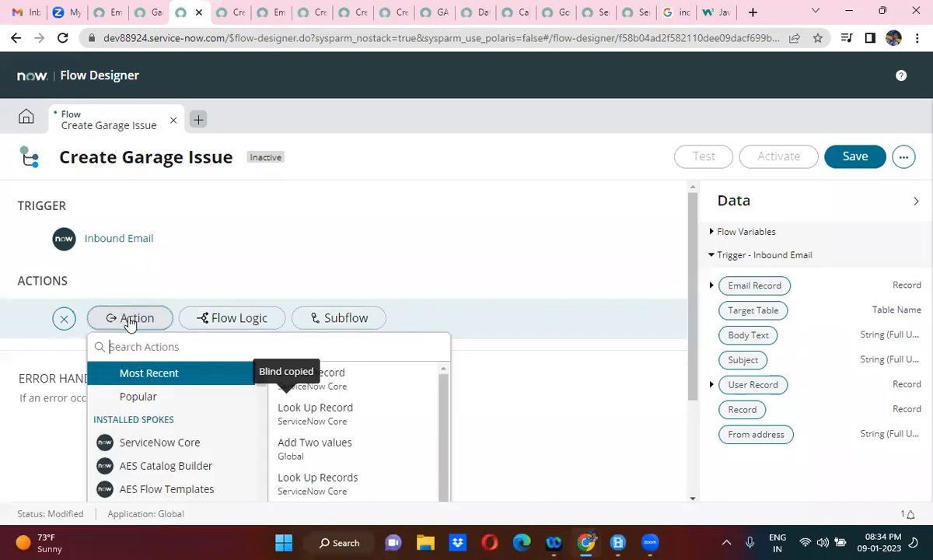
pyautogui.write('creat')
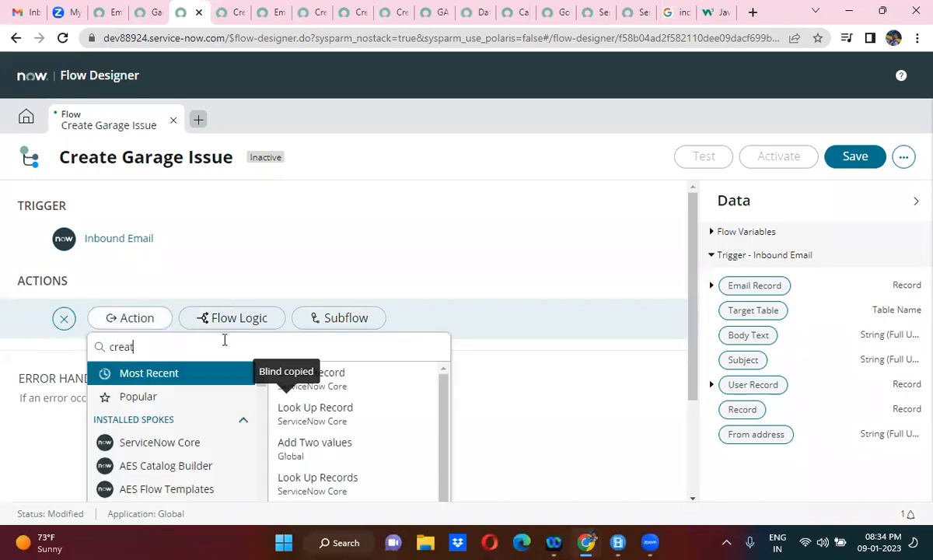
pyautogui.write('e rec')
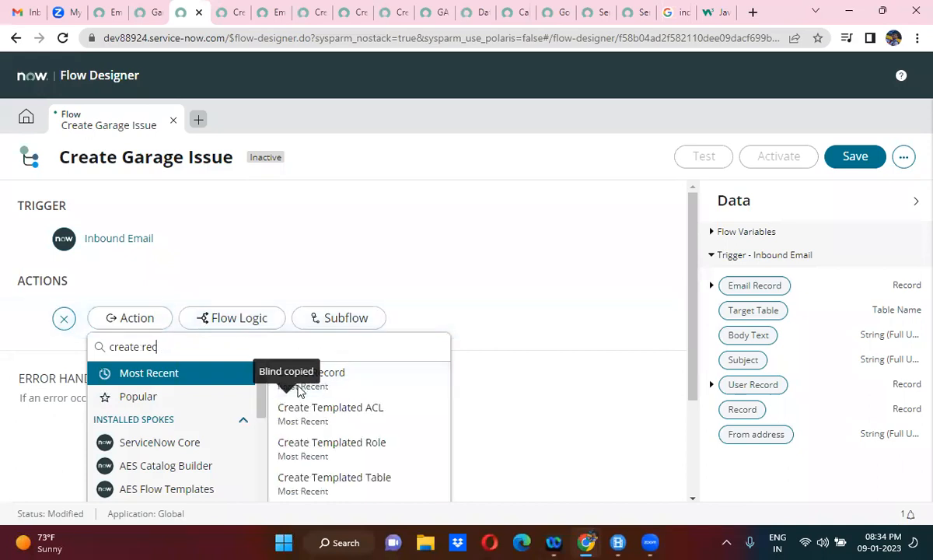
pyautogui.press('Escape')
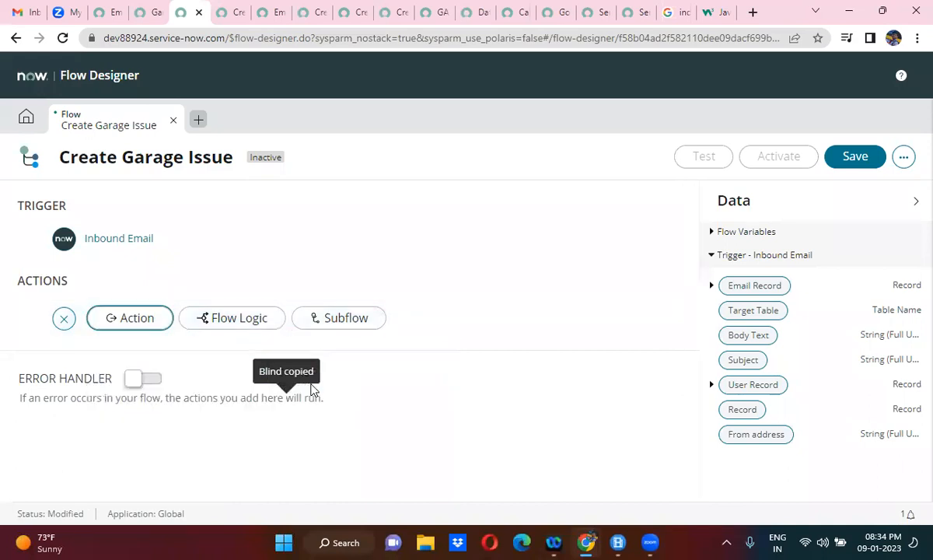
pyautogui.click(126, 325)
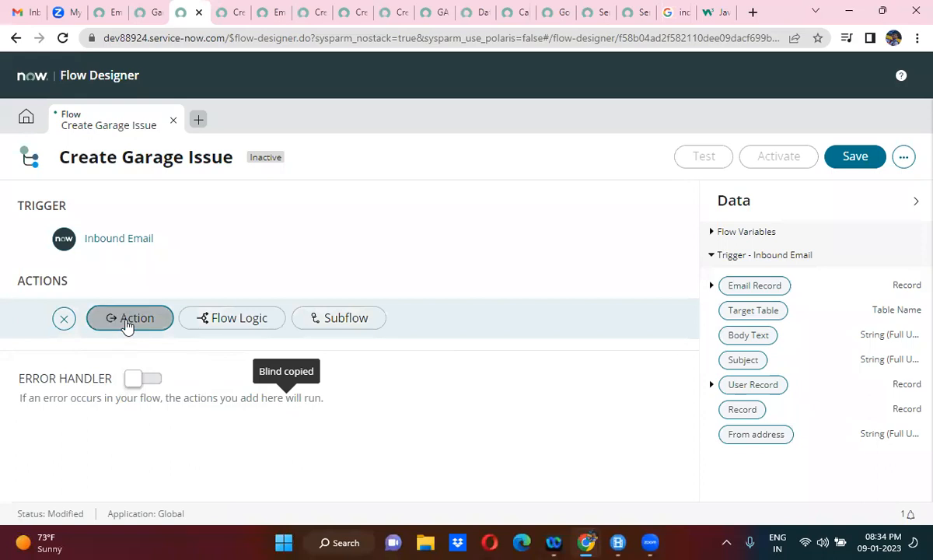
pyautogui.click(331, 384)
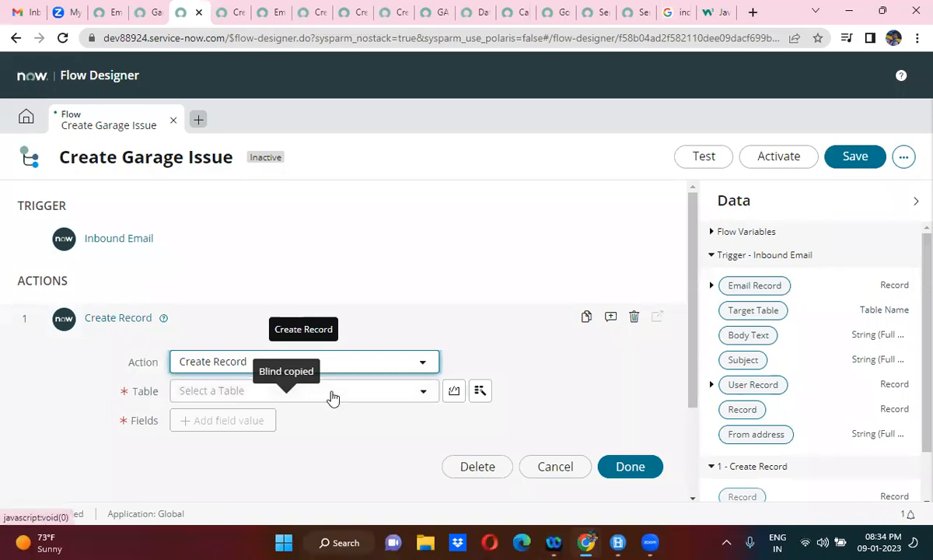
# - Set the Create Record action's table to Garage Issue [u_garage_issue]
pyautogui.click(333, 391)
pyautogui.write('ga')
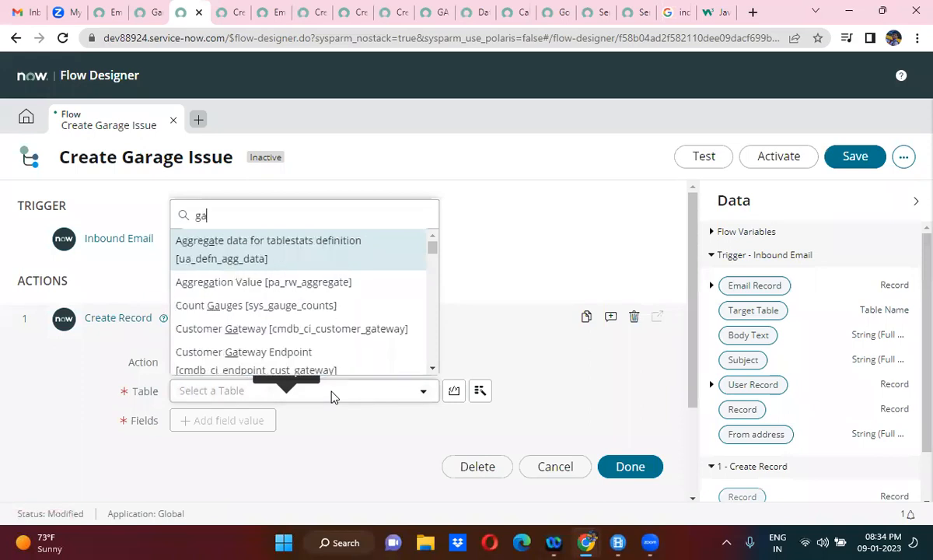
pyautogui.write('rage')
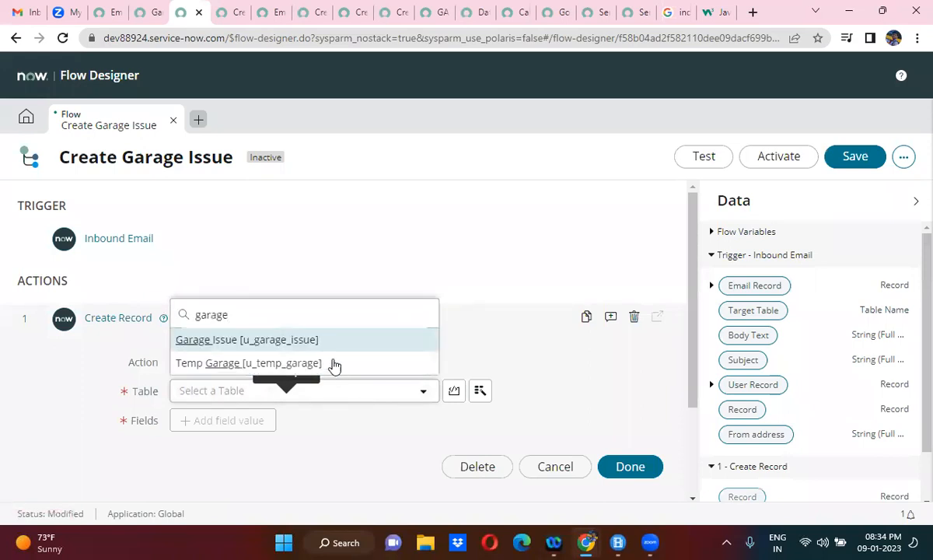
pyautogui.click(317, 340)
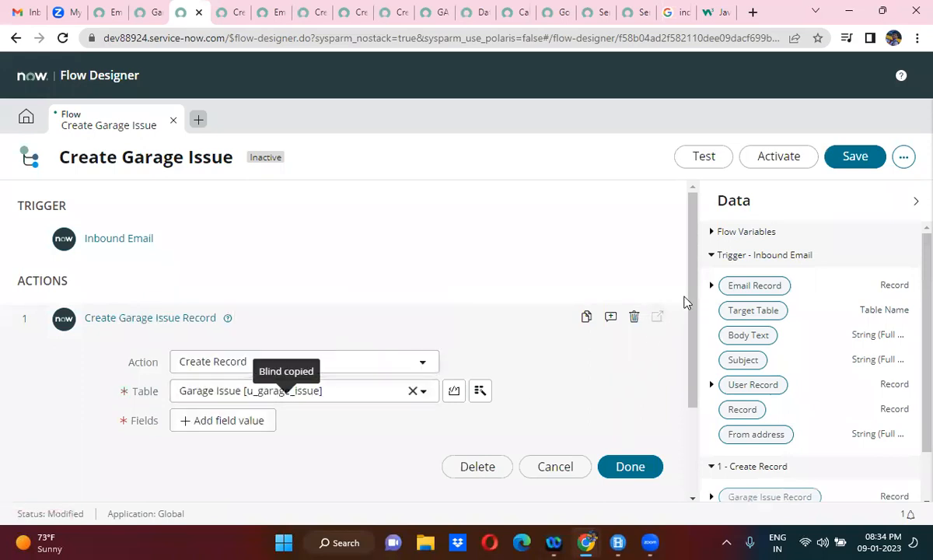
# - Add Caller as the first field value of the garage issue record
pyautogui.moveTo(693, 294); pyautogui.dragTo(689, 346)
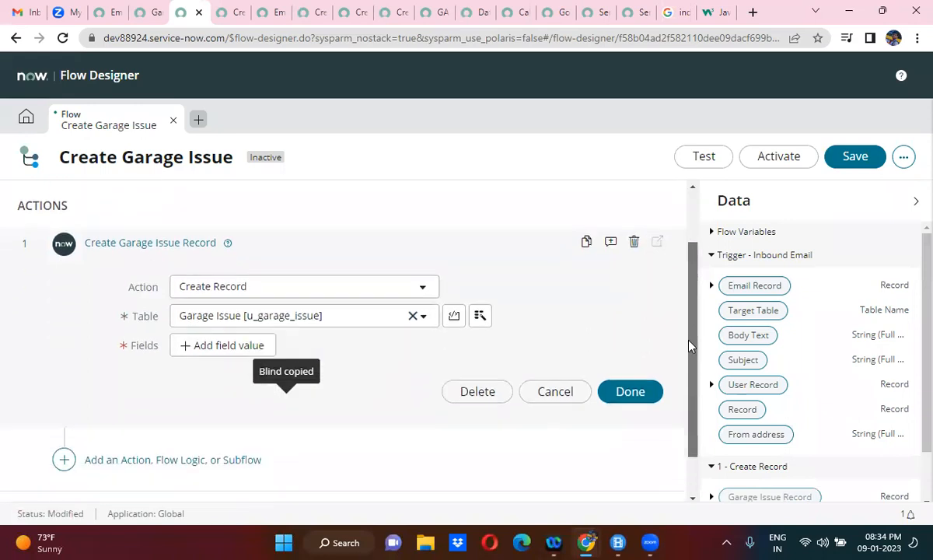
pyautogui.click(237, 345)
pyautogui.click(223, 352)
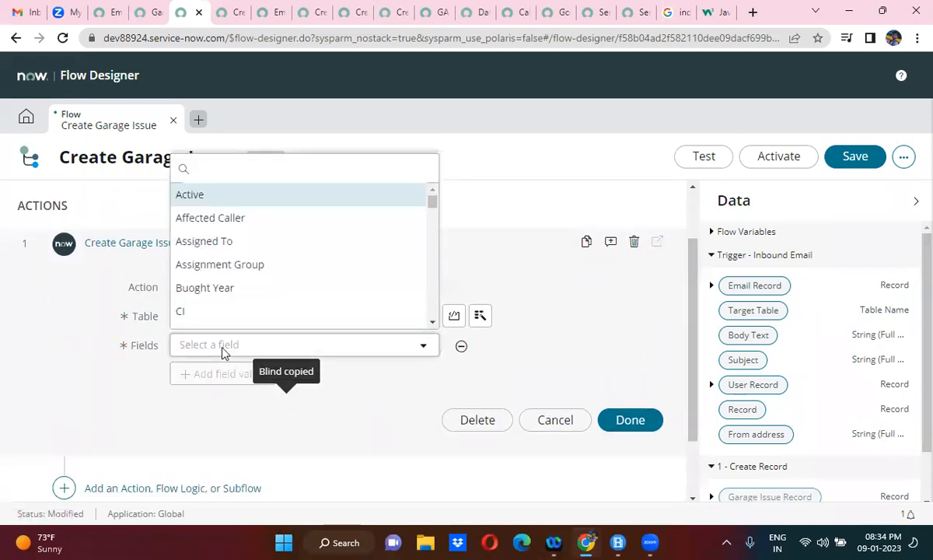
pyautogui.write('call')
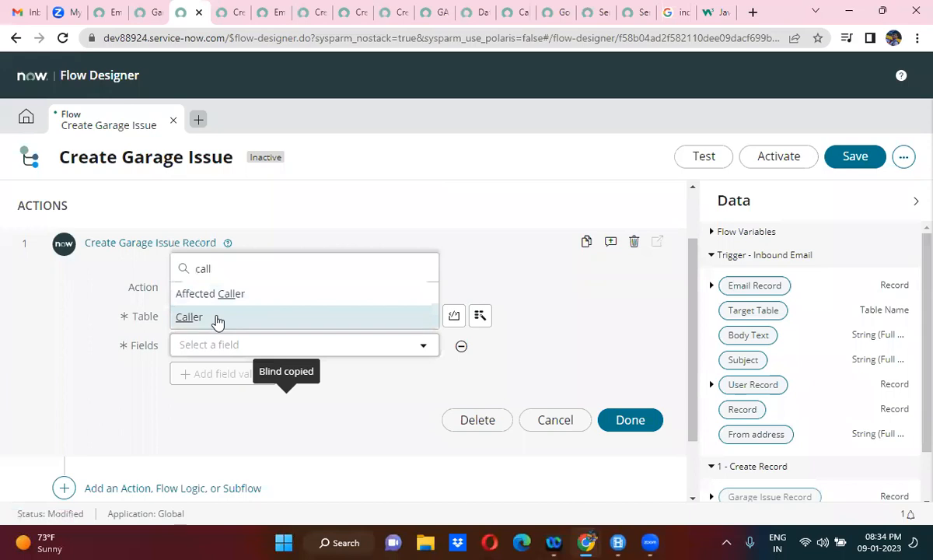
pyautogui.click(215, 319)
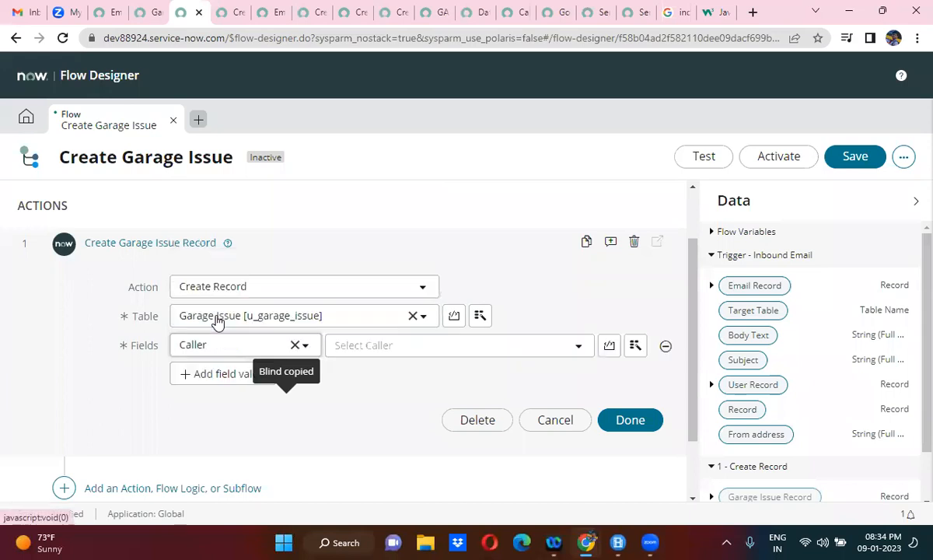
# - Try filling the Caller value with the User ID from the trigger's Email Record
pyautogui.click(711, 286)
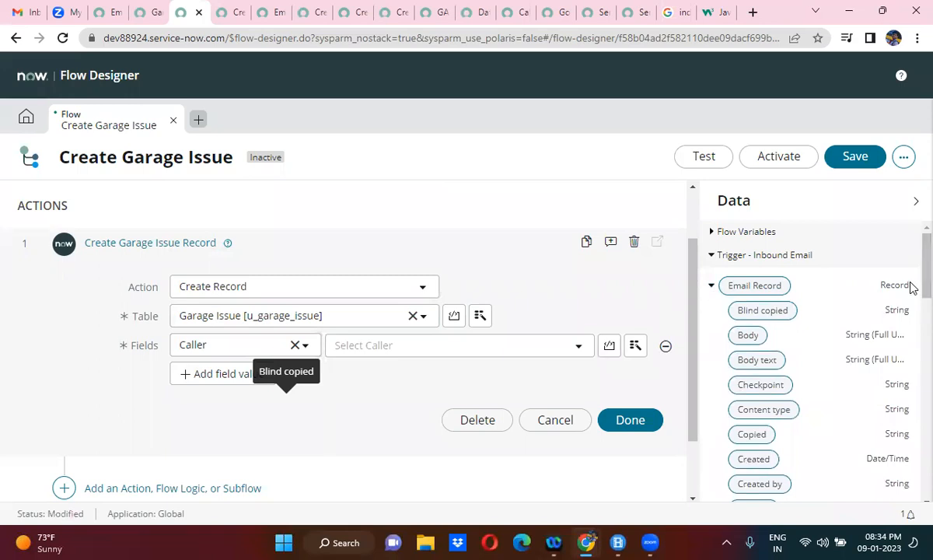
pyautogui.moveTo(911, 312); pyautogui.dragTo(911, 317)
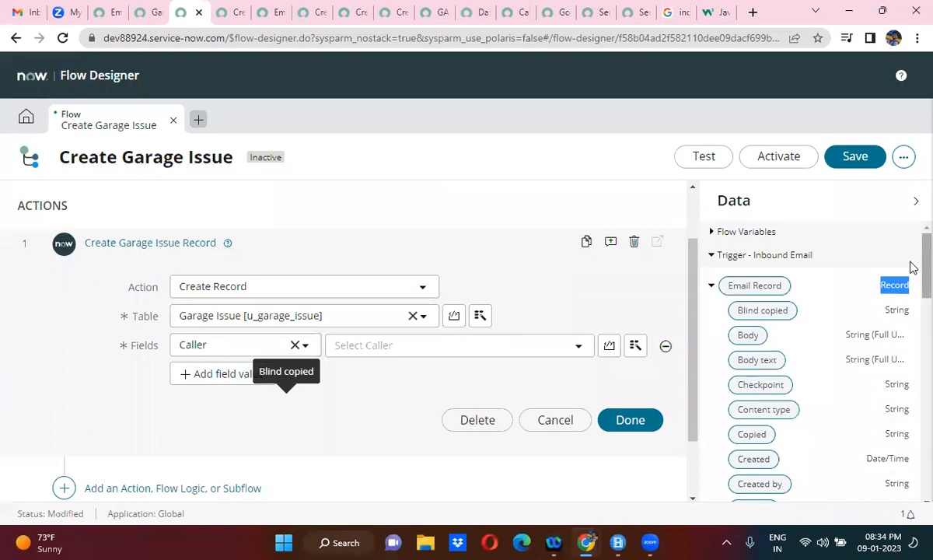
pyautogui.scroll(-5, 911, 323)
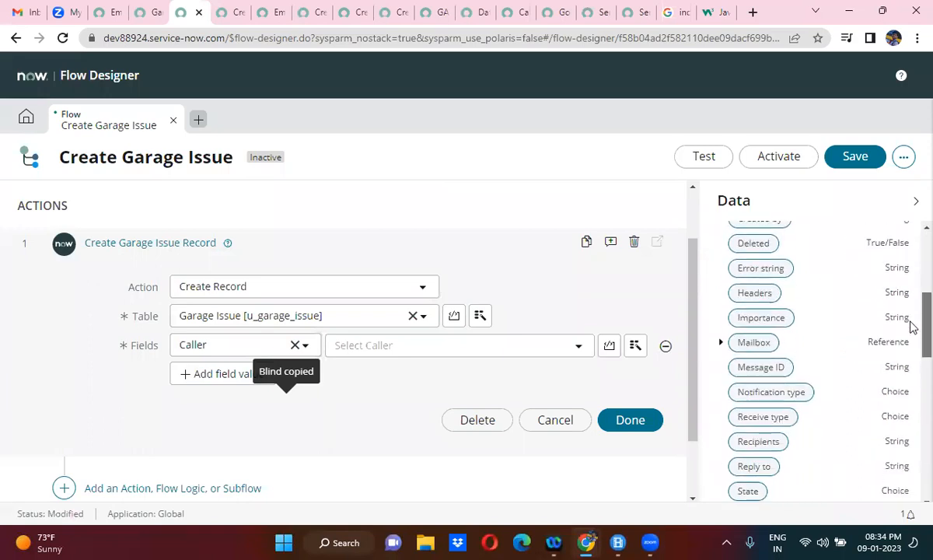
pyautogui.scroll(-3, 913, 354)
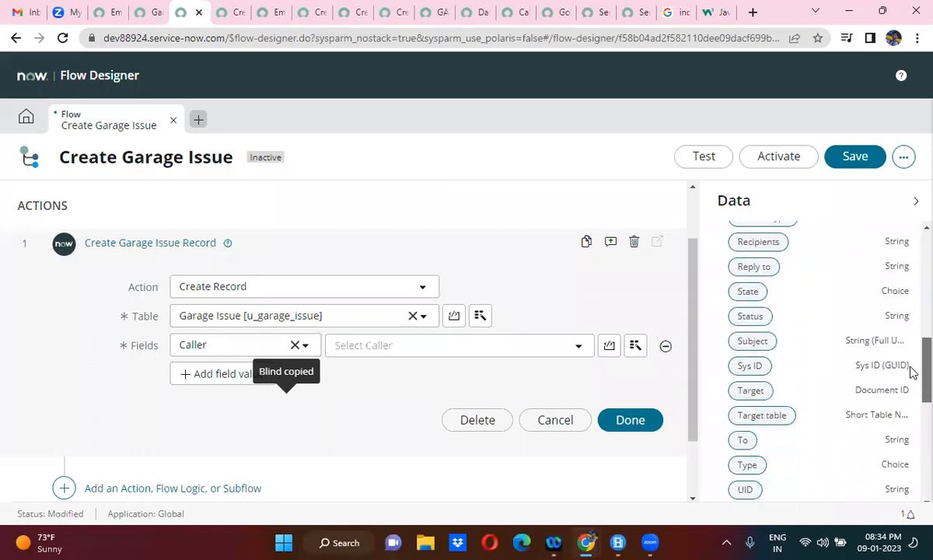
pyautogui.scroll(-5, 912, 381)
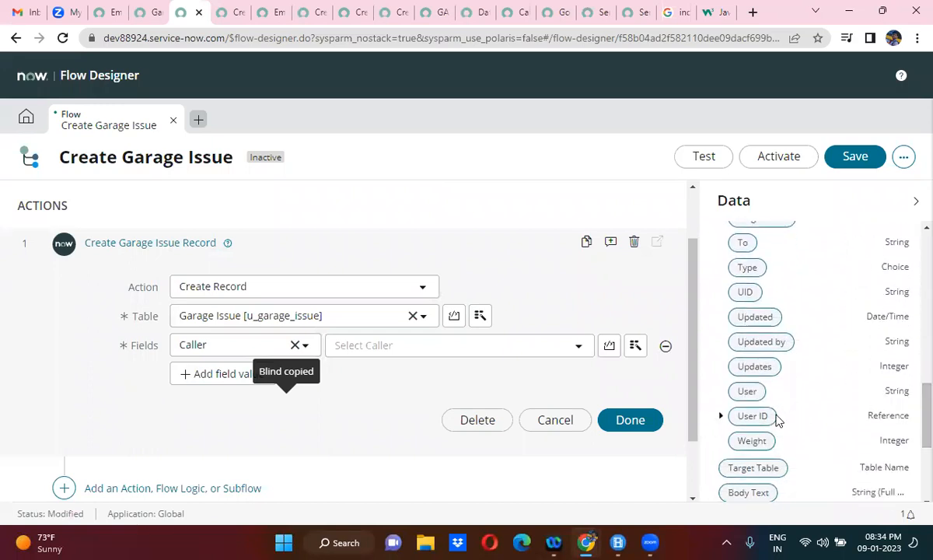
pyautogui.moveTo(749, 419); pyautogui.dragTo(434, 350)
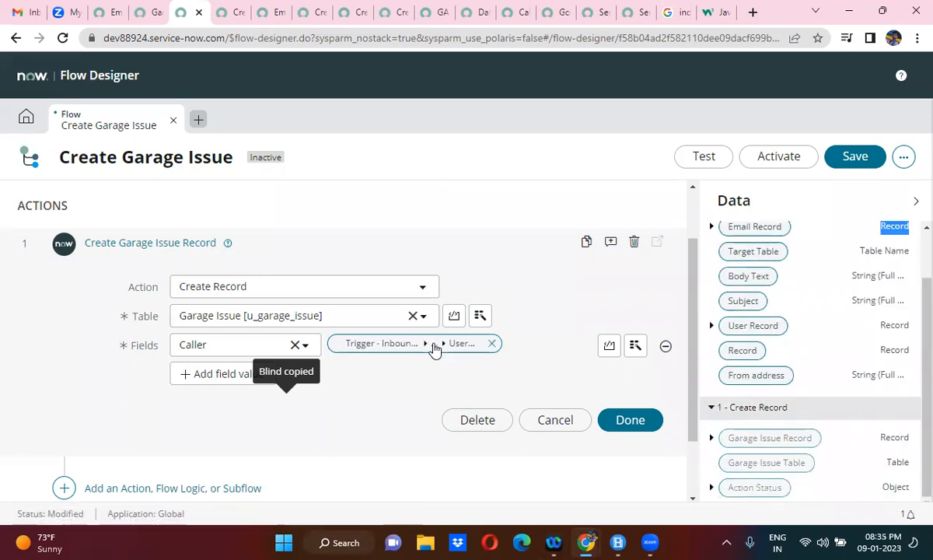
pyautogui.click(496, 348)
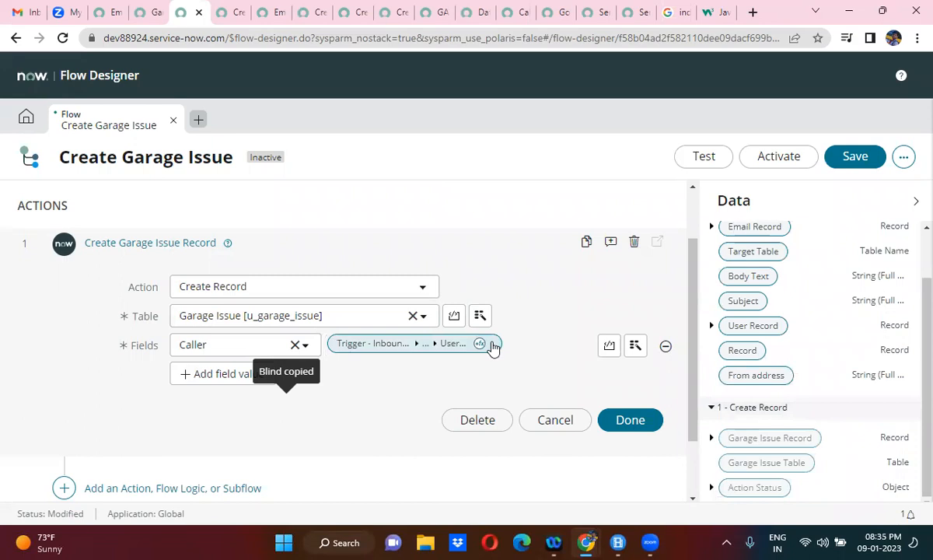
pyautogui.click(493, 347)
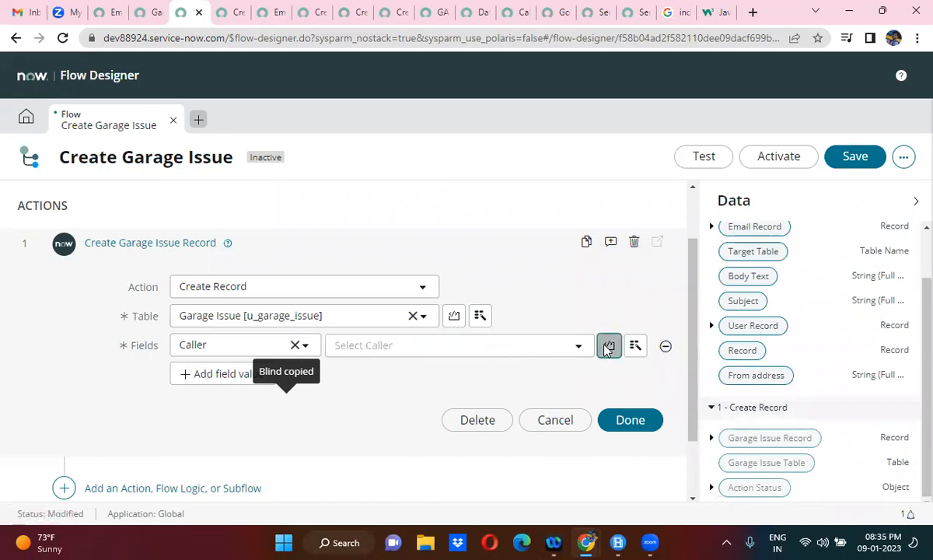
# - Script the Caller value with "return gs.getUserID();" and collapse the script editor
pyautogui.click(608, 347)
pyautogui.click(268, 440)
pyautogui.press('Return')
pyautogui.press('Return')
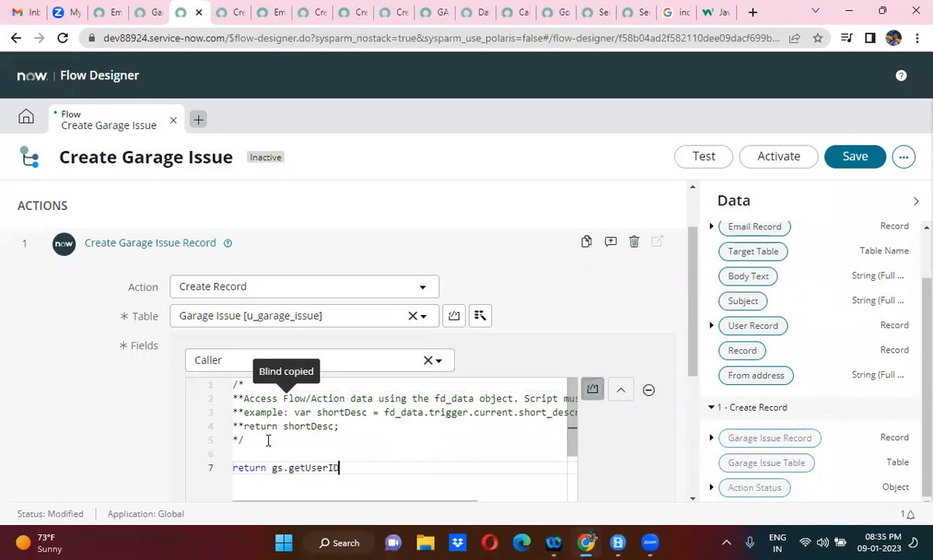
pyautogui.write('();')
pyautogui.click(593, 389)
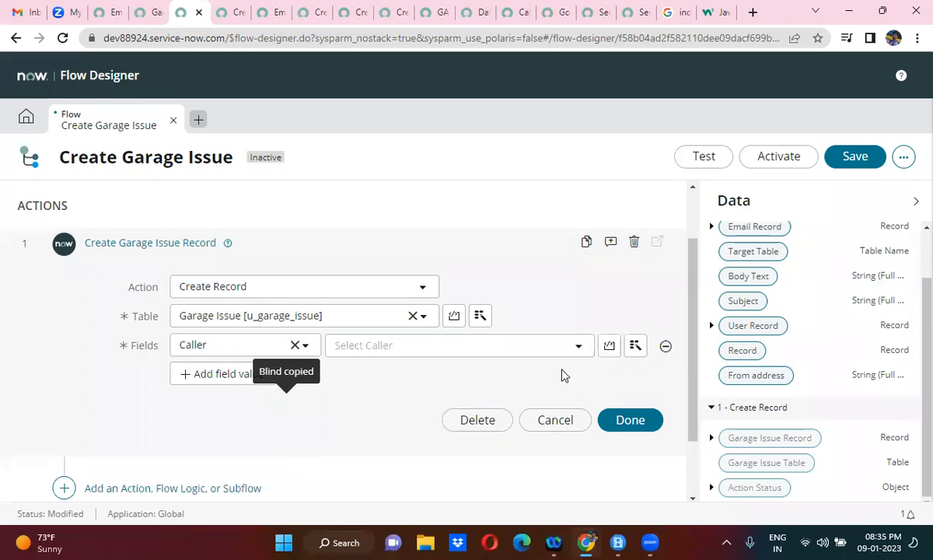
pyautogui.click(609, 345)
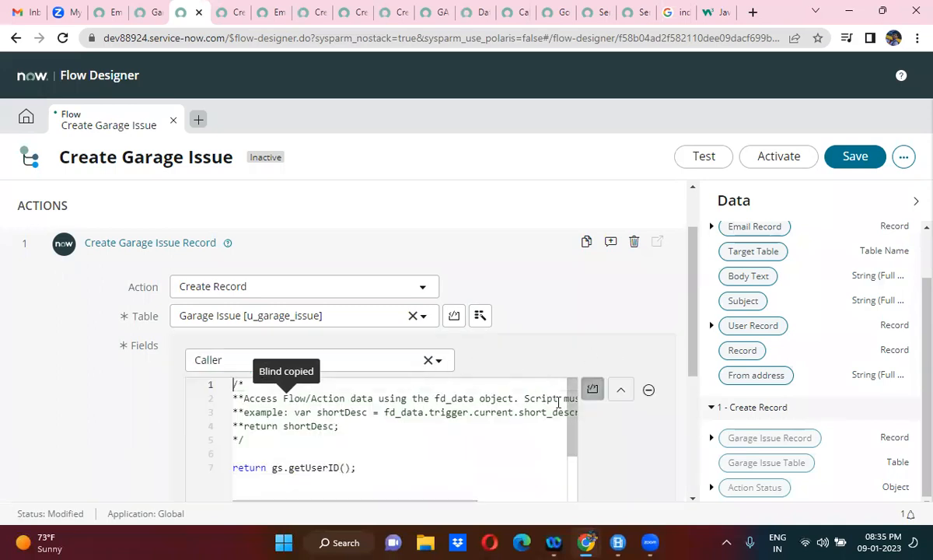
pyautogui.click(621, 391)
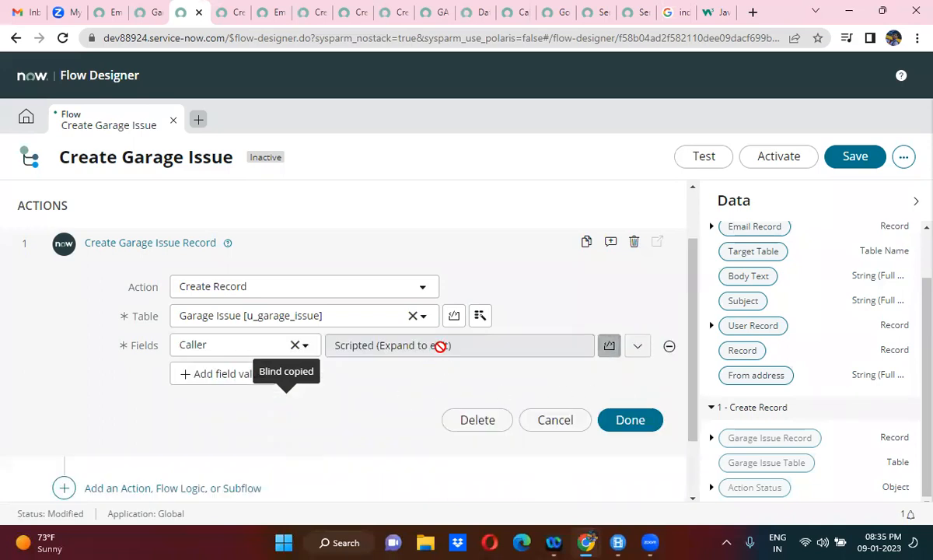
# - Add the Short Description field and map it to the Subject from the Inbound Email trigger
pyautogui.click(234, 385)
pyautogui.click(205, 380)
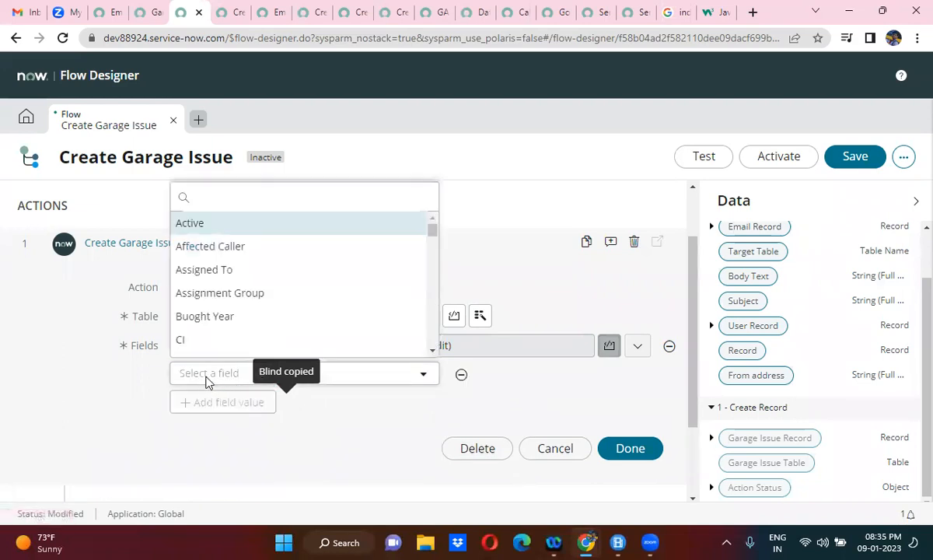
pyautogui.write('short')
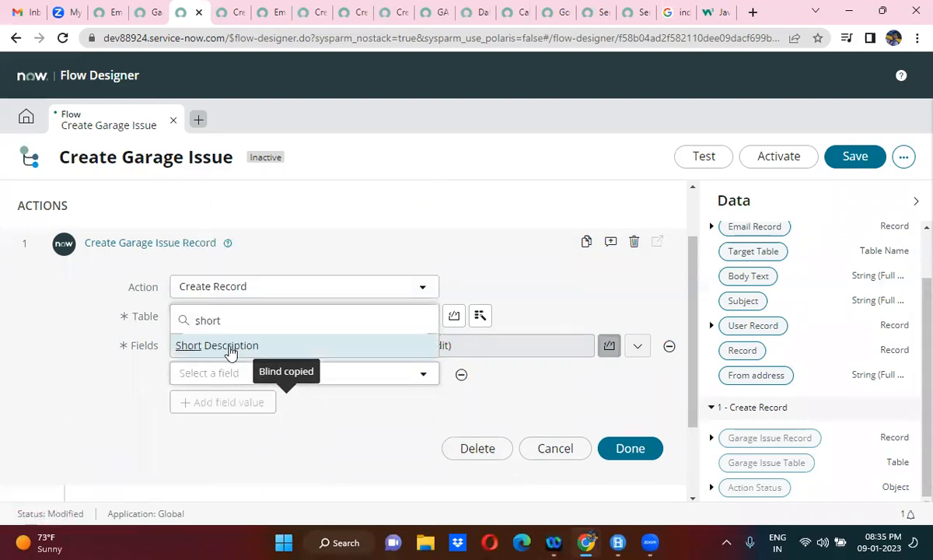
pyautogui.click(231, 347)
pyautogui.moveTo(743, 301); pyautogui.dragTo(460, 388)
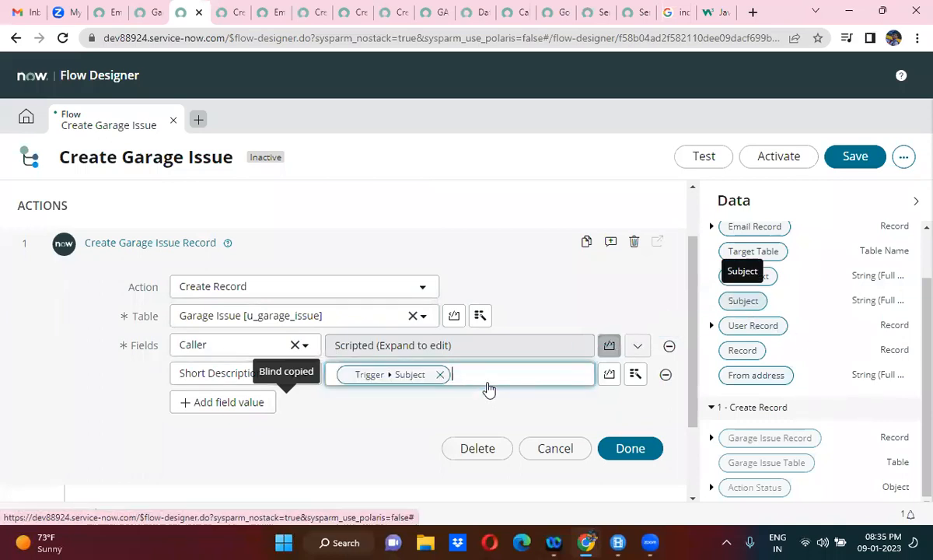
# - Add the Description field, map it to the Body Text from the Inbound Email trigger, and finish the Create Garage Issue Record action
pyautogui.click(200, 411)
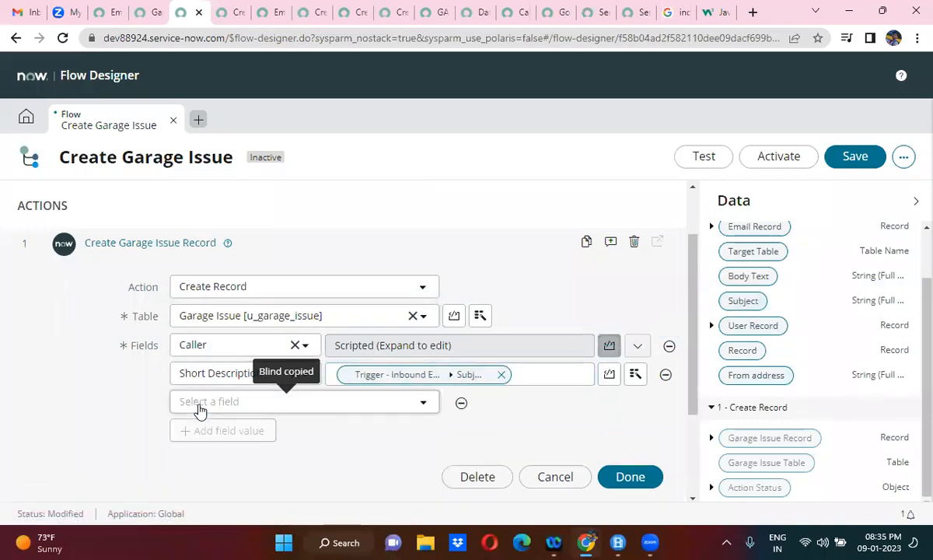
pyautogui.click(200, 403)
pyautogui.write('de')
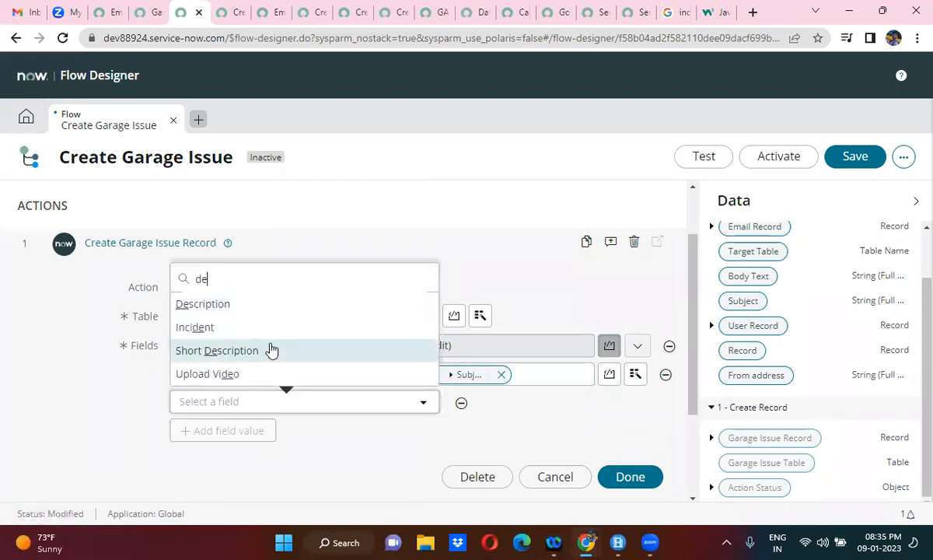
pyautogui.click(256, 313)
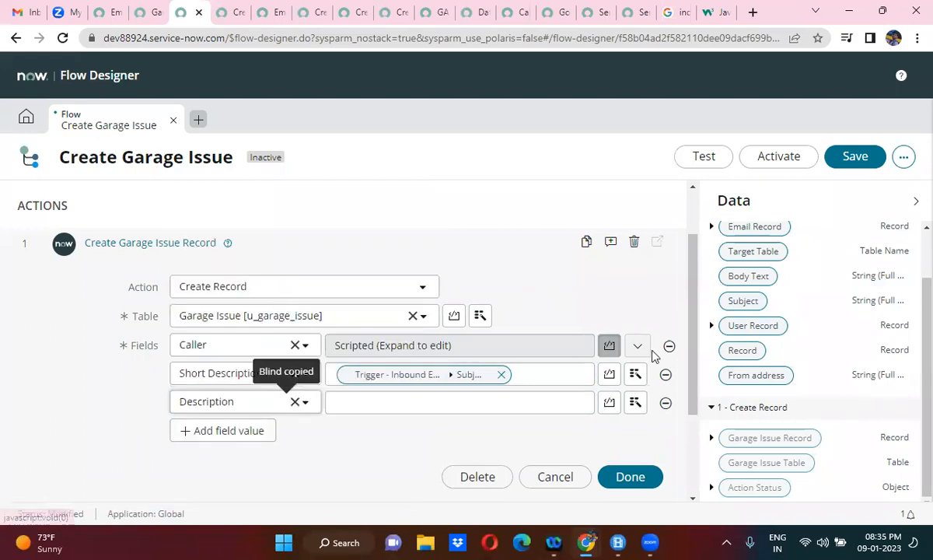
pyautogui.moveTo(764, 286); pyautogui.dragTo(481, 417)
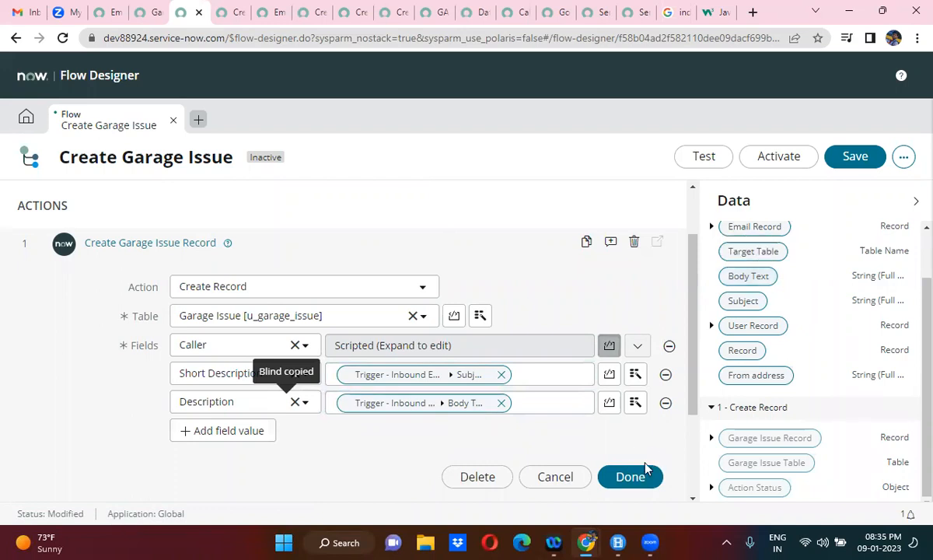
pyautogui.click(630, 477)
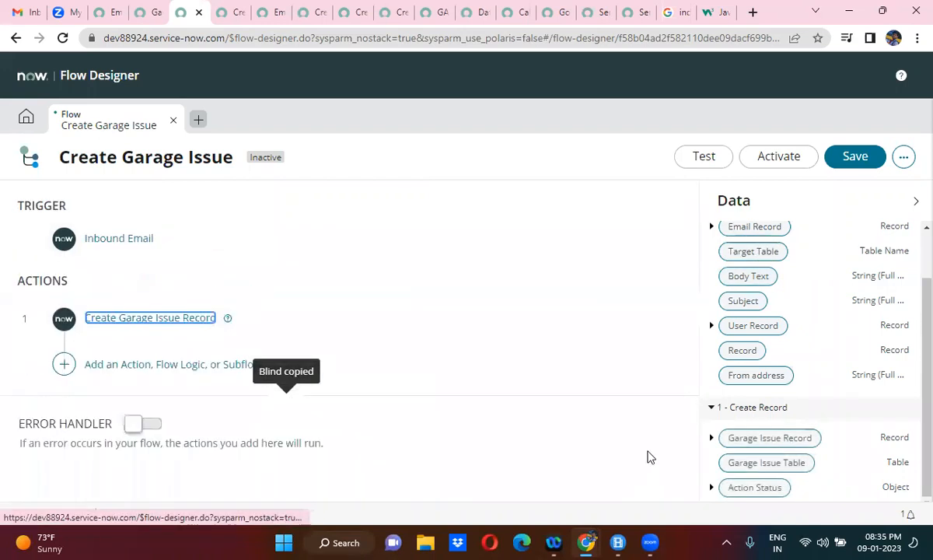
# - Save and activate the Create Garage Issue flow
pyautogui.click(856, 157)
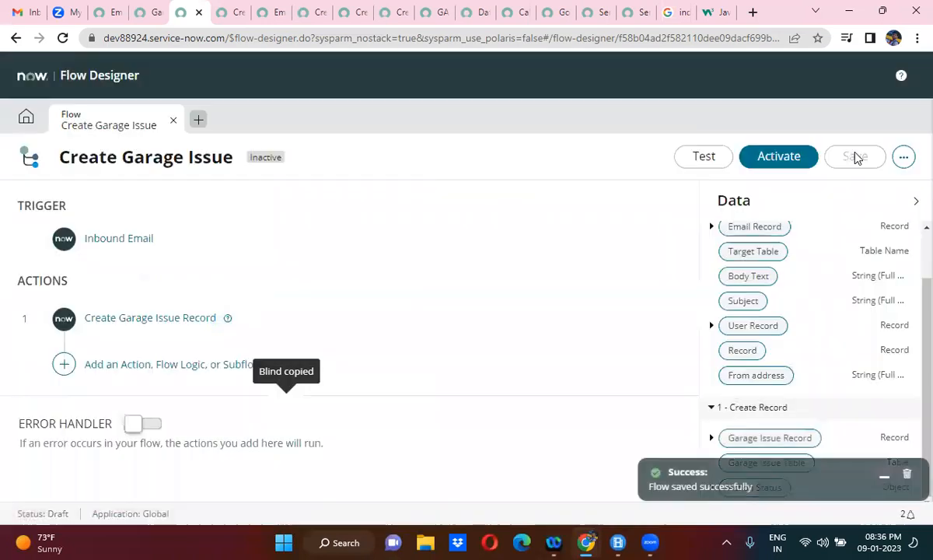
pyautogui.click(779, 157)
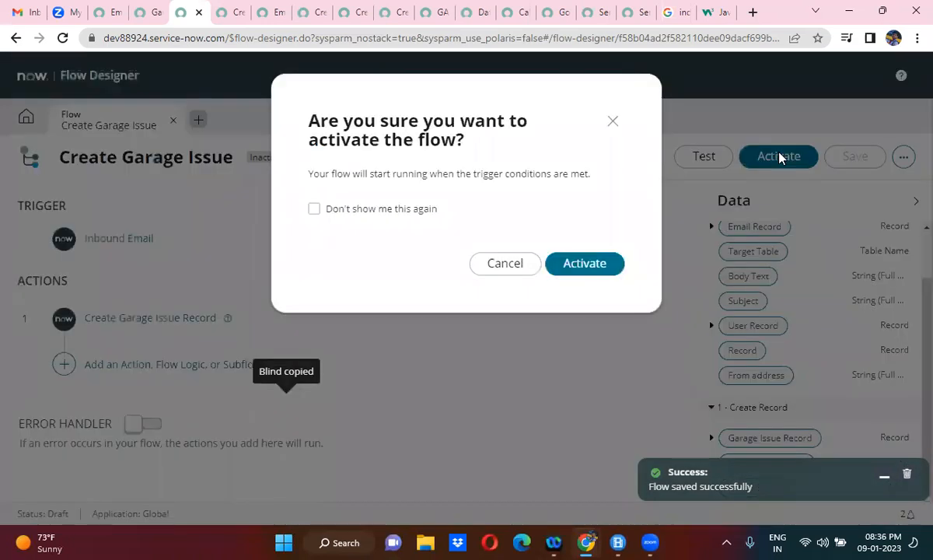
pyautogui.click(579, 265)
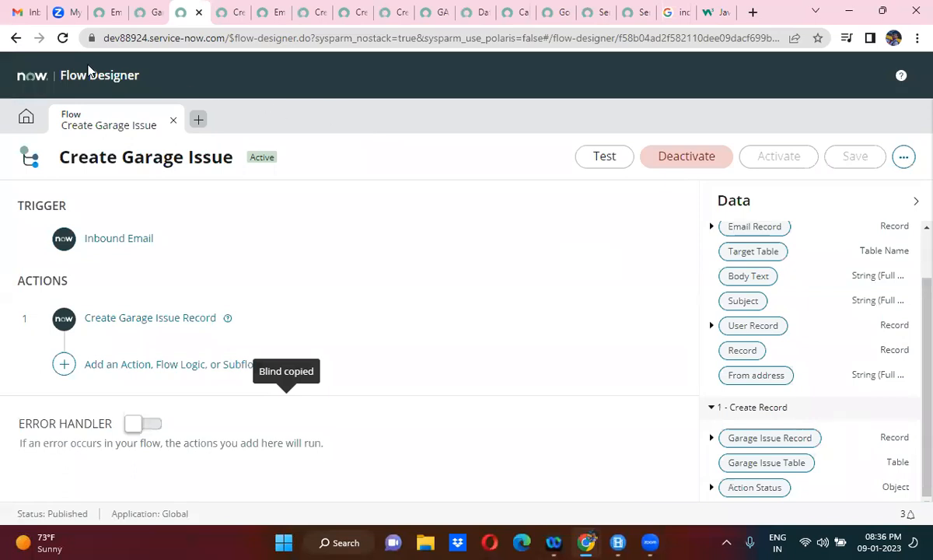
# - Switch to Gmail and start an email with the subject "Create Garage Issue", addressed to the ServiceNow developer instance's email
pyautogui.click(25, 13)
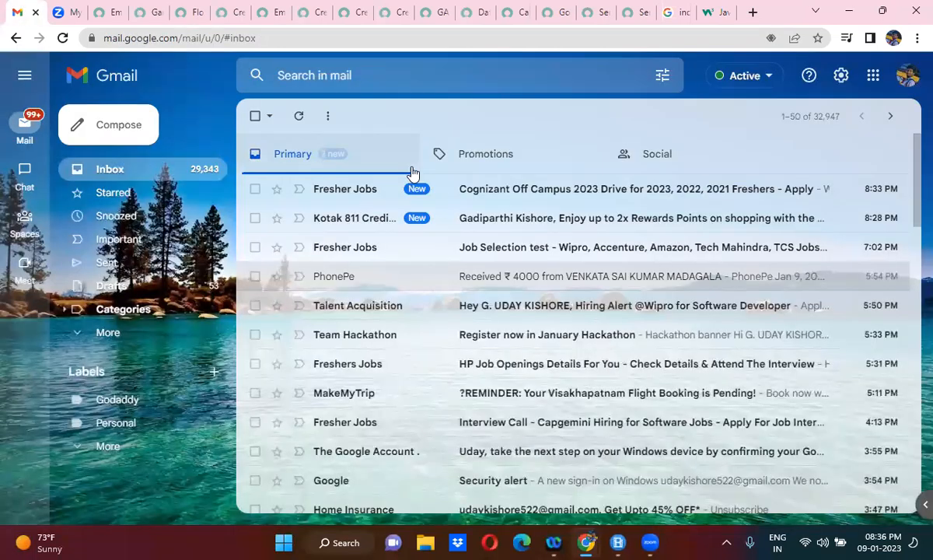
pyautogui.click(120, 126)
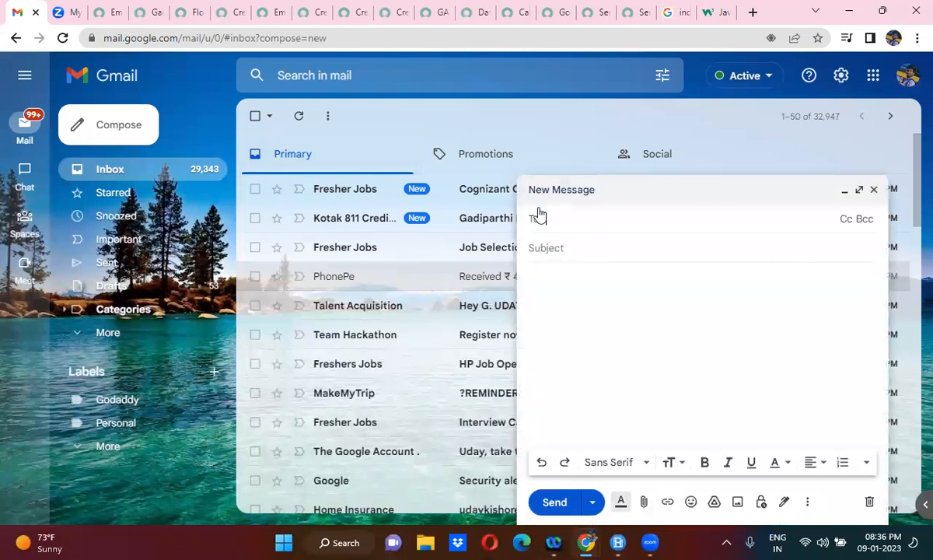
pyautogui.click(538, 246)
pyautogui.write('Create Garage Issue')
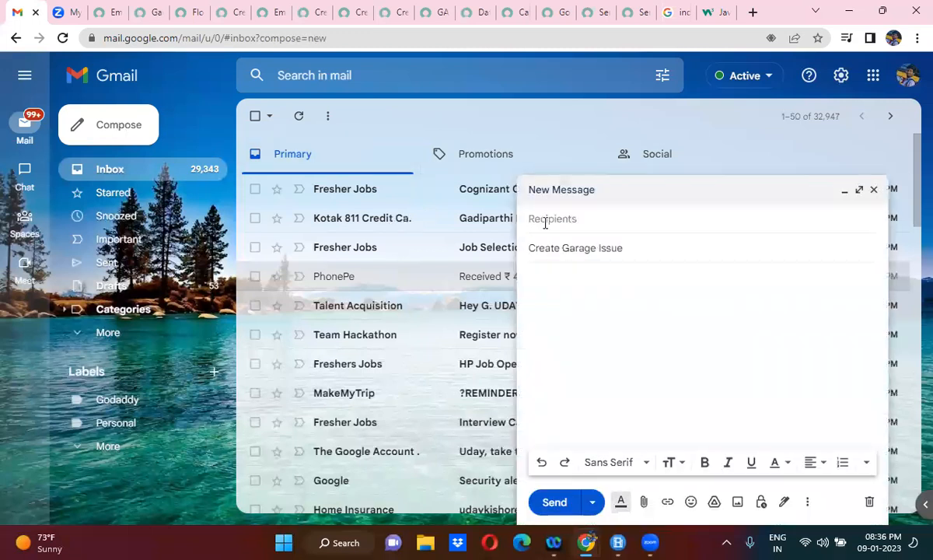
pyautogui.click(545, 223)
pyautogui.write('dev')
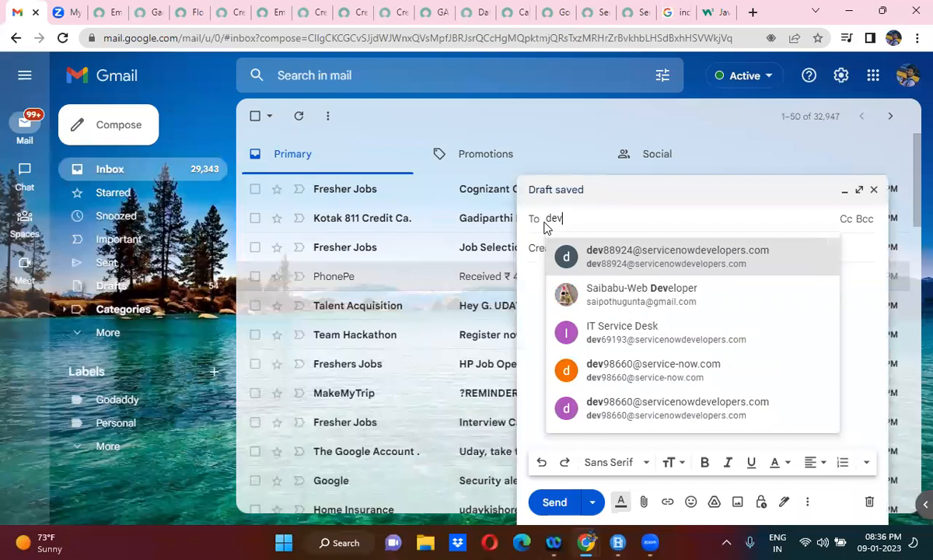
pyautogui.click(672, 264)
# - Write the email body "Hi There, How are you? Many thanks, UCS" and send the message
pyautogui.click(580, 297)
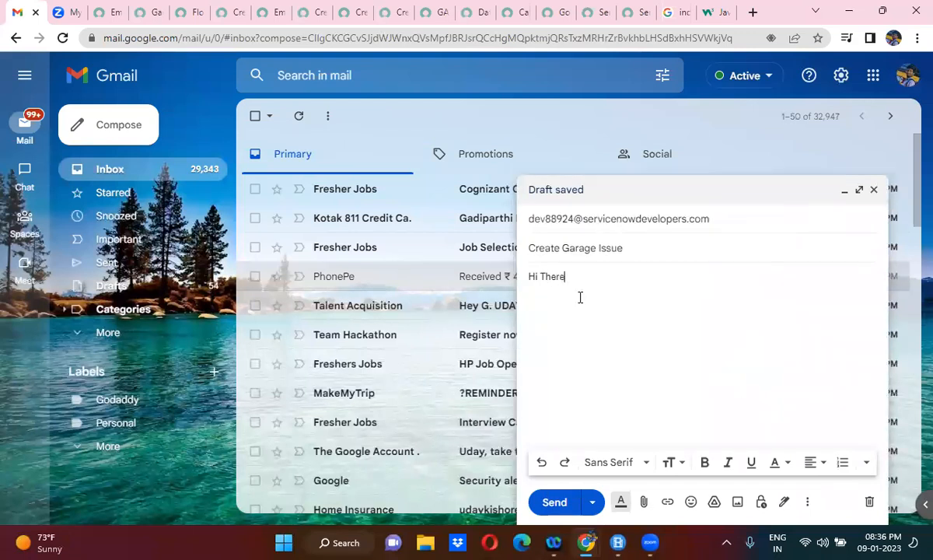
pyautogui.write('How are you?')
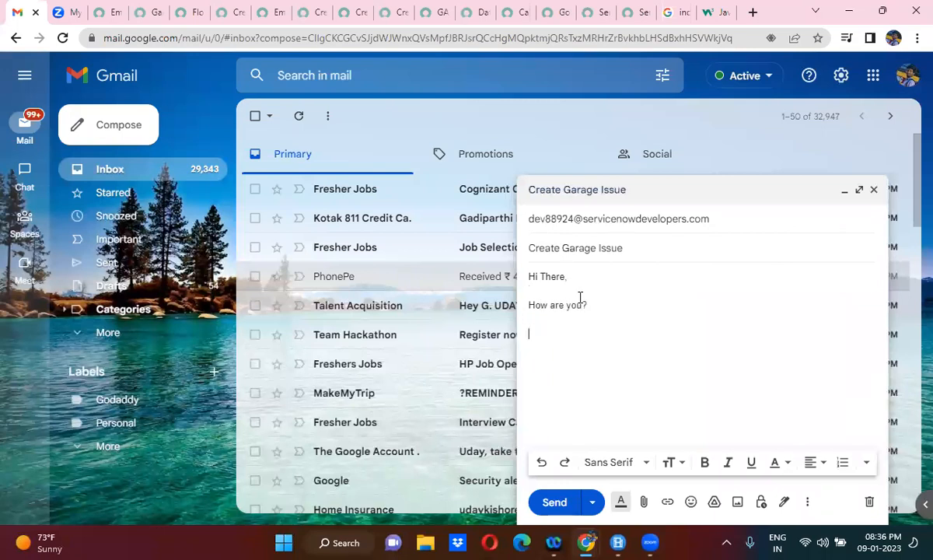
pyautogui.write('  Many th')
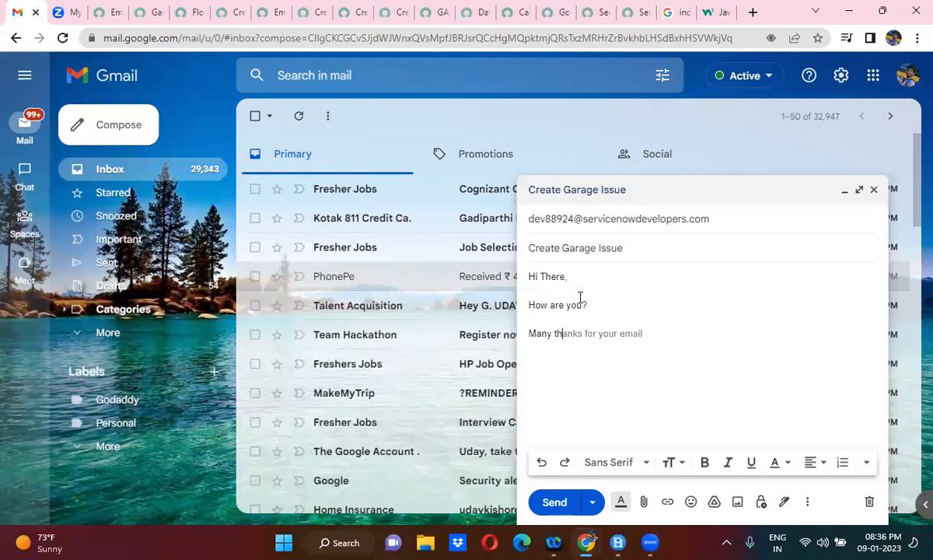
pyautogui.write('anks,')
pyautogui.press('Return')
pyautogui.click(554, 502)
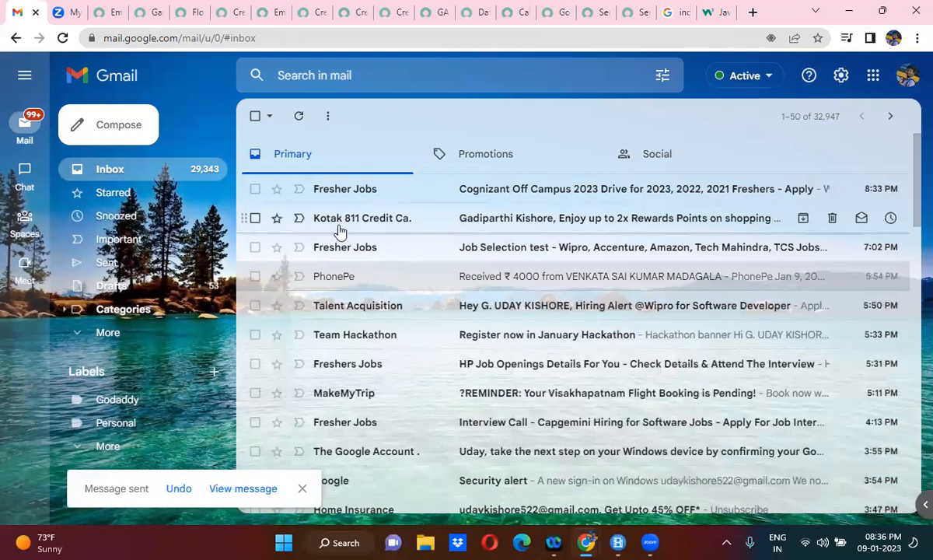
# - Switch to the ServiceNow Emails list and refresh today's received emails until the new Create Garage Issue message is listed
pyautogui.click(264, 12)
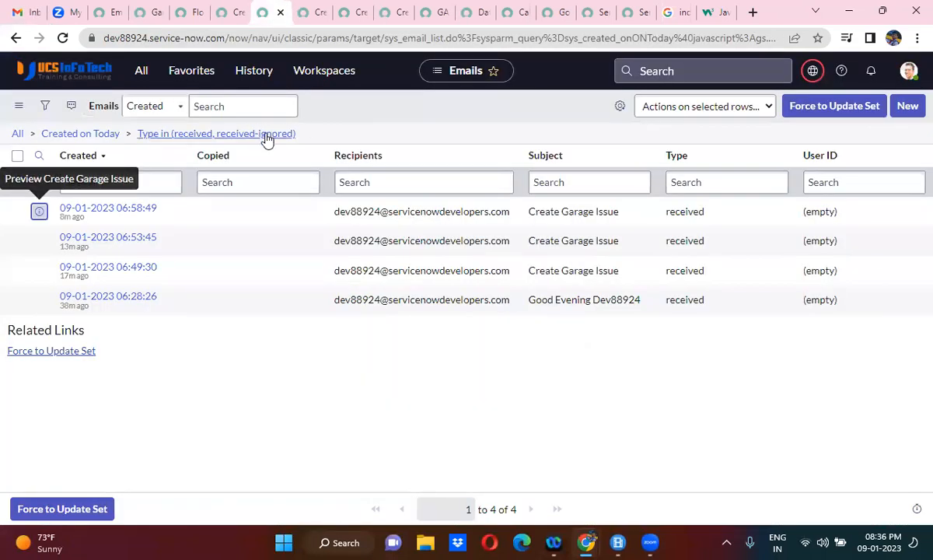
pyautogui.click(294, 135)
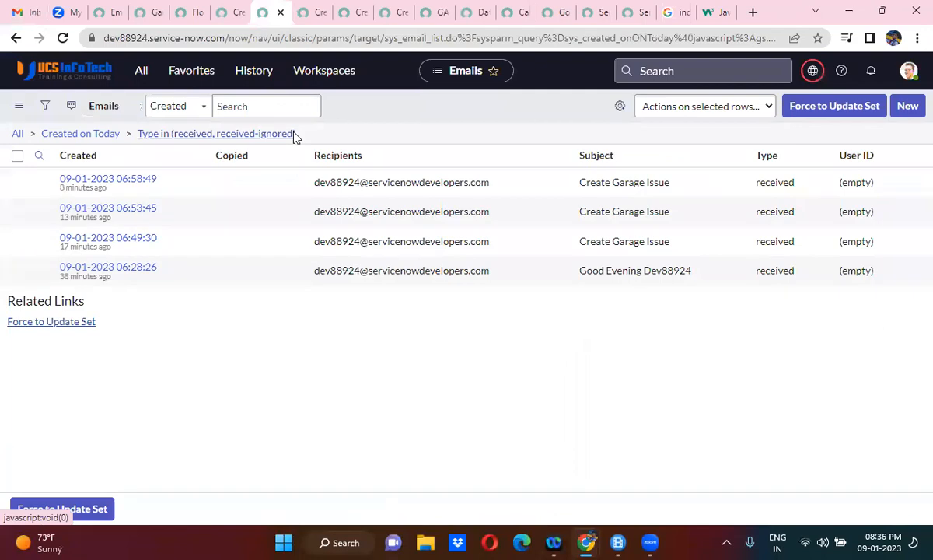
pyautogui.click(281, 133)
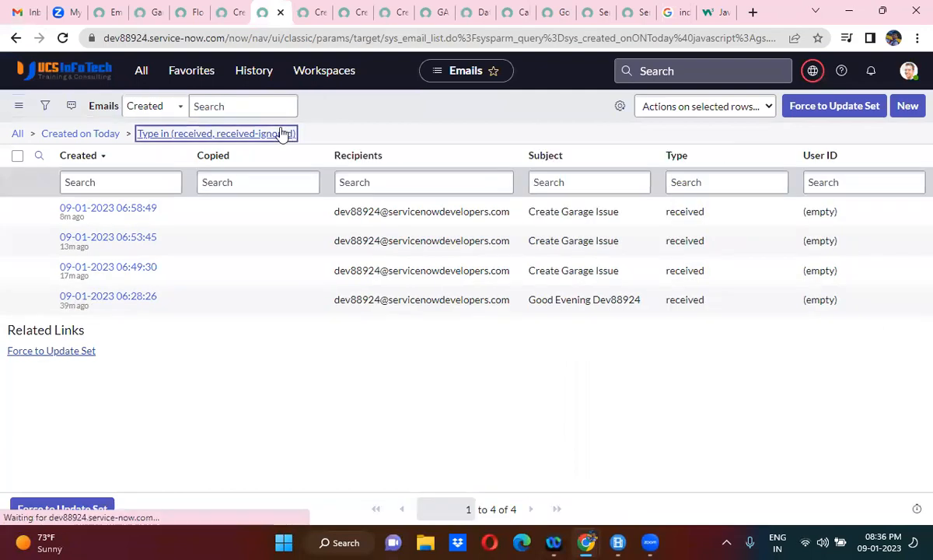
pyautogui.click(281, 133)
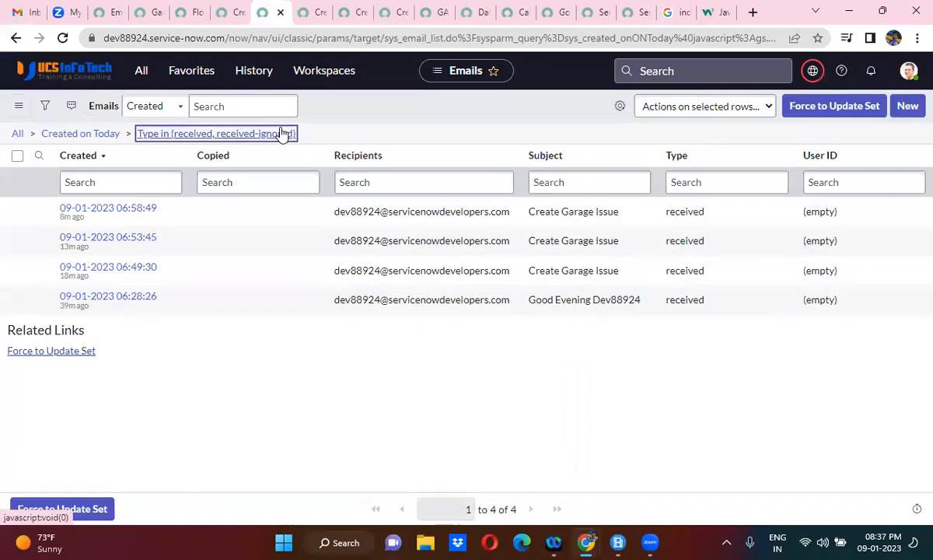
pyautogui.click(281, 133)
pyautogui.click(284, 135)
pyautogui.click(288, 136)
pyautogui.click(288, 137)
pyautogui.click(287, 137)
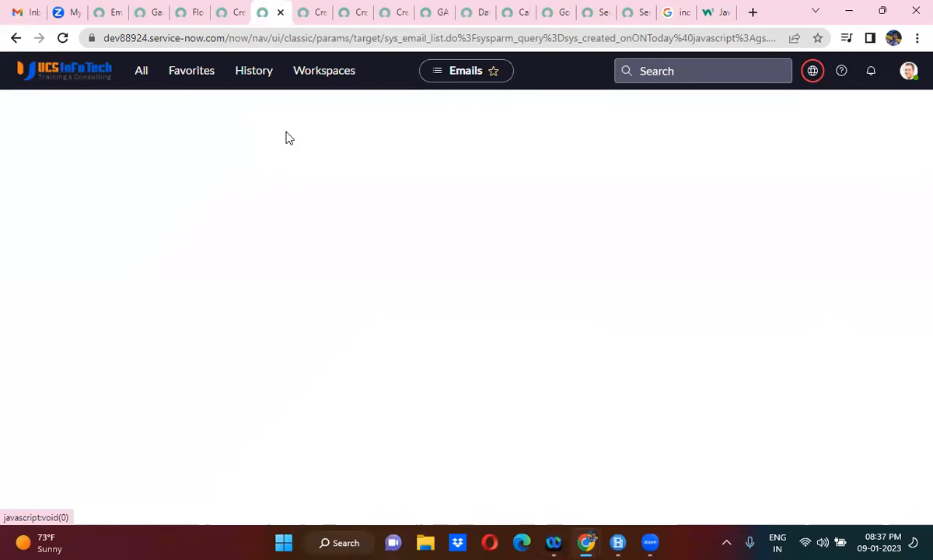
pyautogui.click(287, 137)
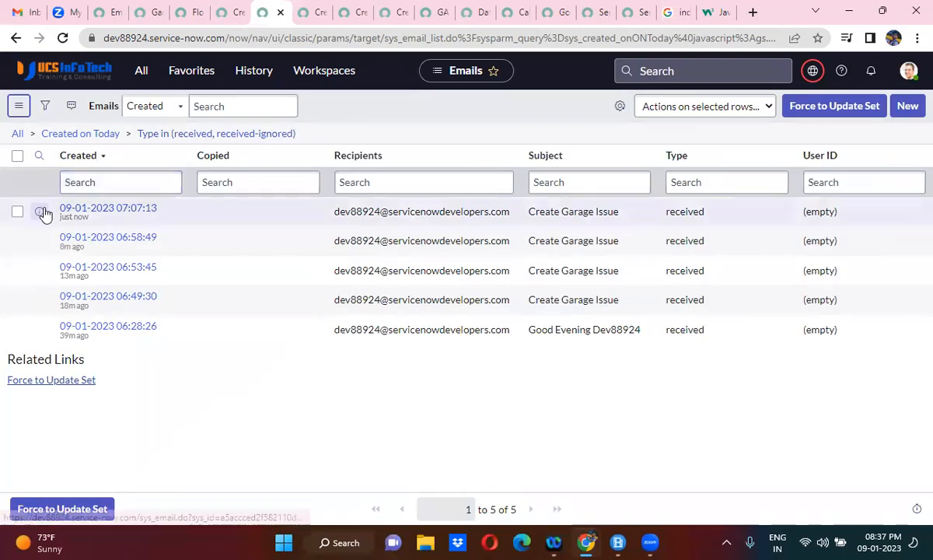
# - Open the newest Create Garage Issue email in a separate tab, examine its details and email log, and preview its body
pyautogui.rightClick(40, 210)
pyautogui.click(81, 224)
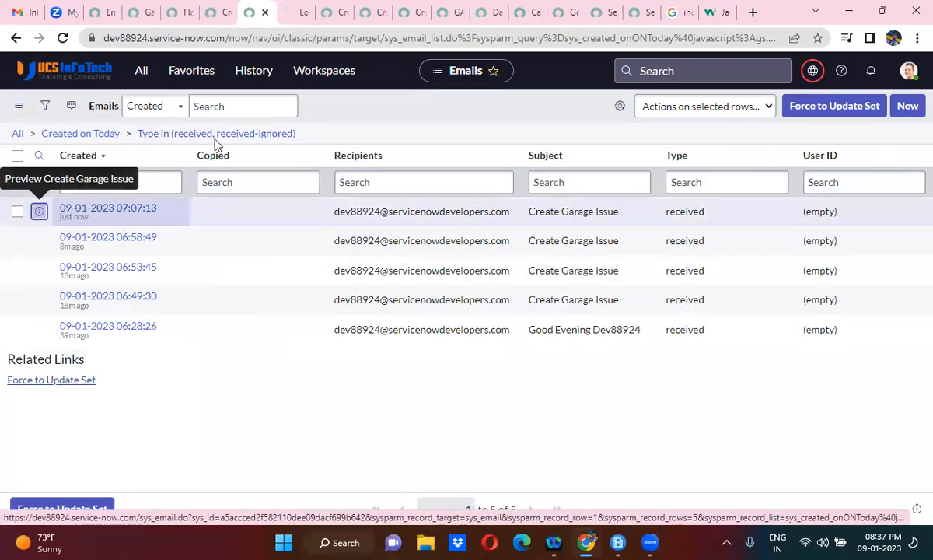
pyautogui.click(283, 17)
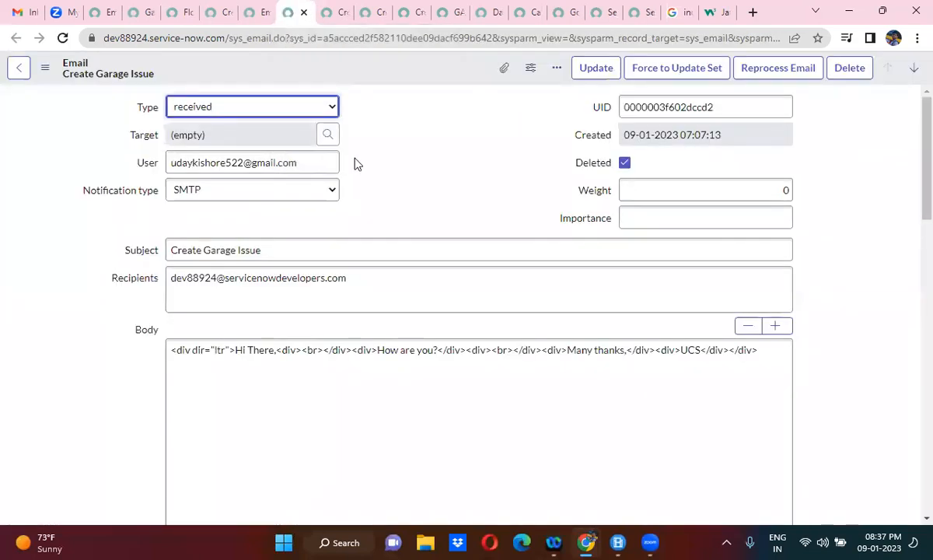
pyautogui.click(397, 198)
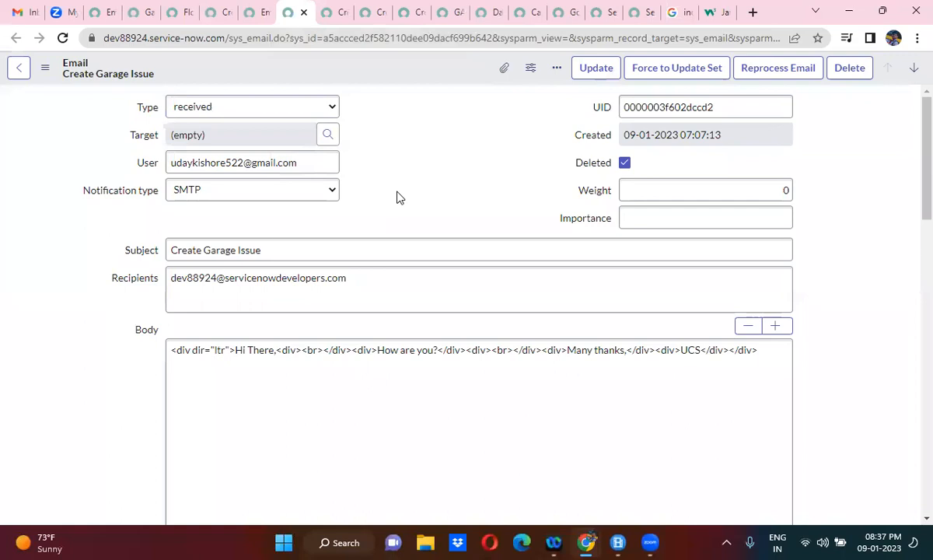
pyautogui.scroll(-15, 397, 197)
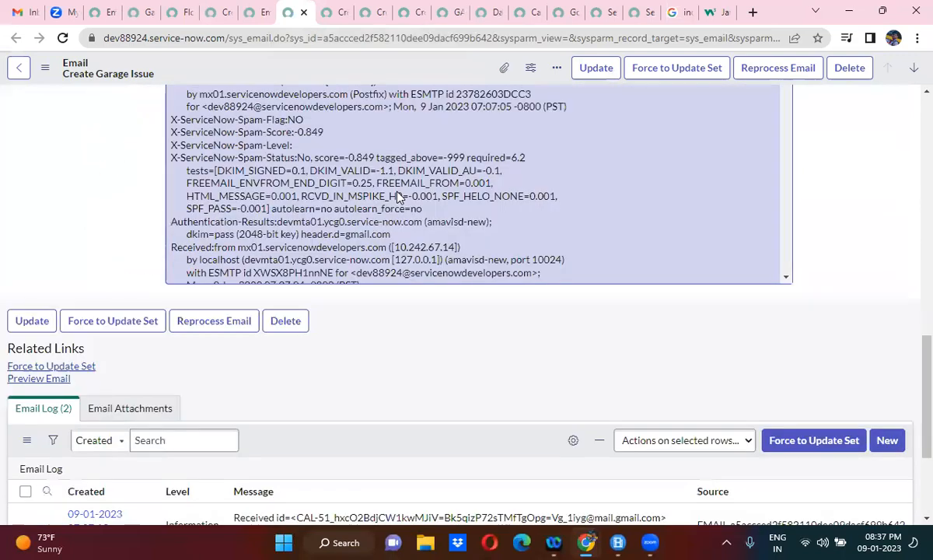
pyautogui.scroll(-3, 396, 198)
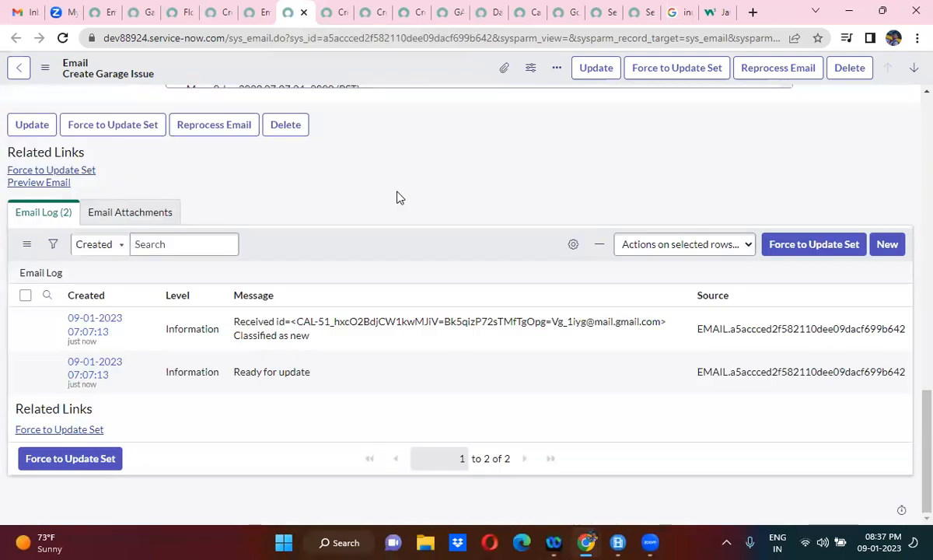
pyautogui.click(35, 185)
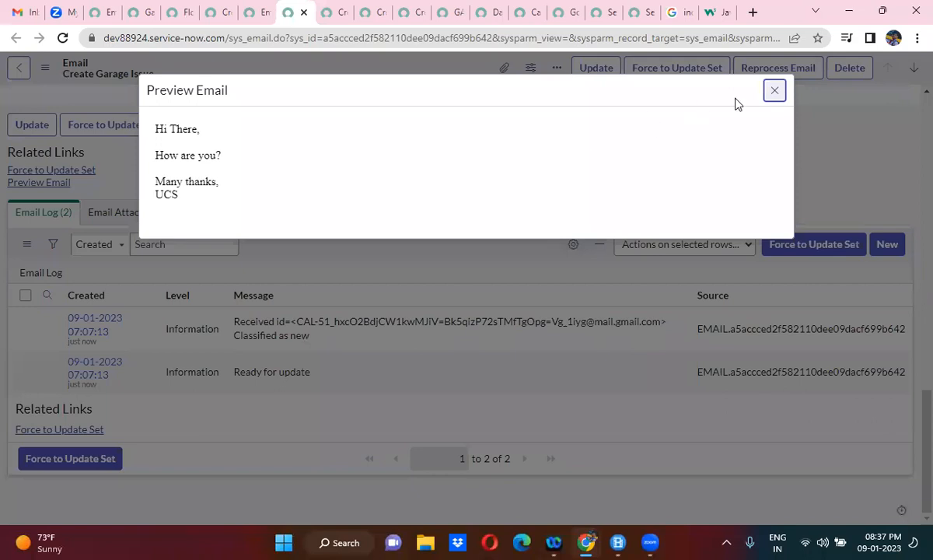
pyautogui.click(774, 91)
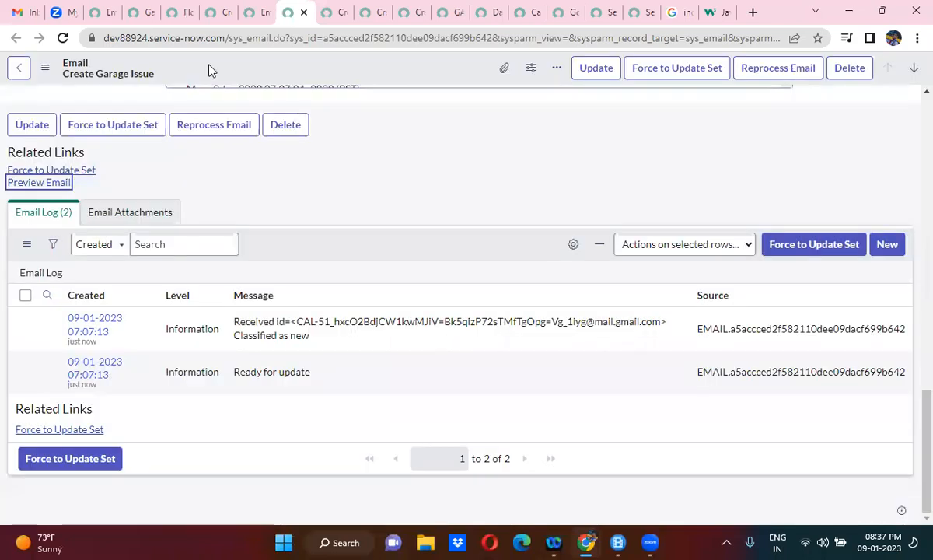
# - Check the Create Garage Issue flow's executions and refresh the Garage Issues list to look for newly created records
pyautogui.click(180, 12)
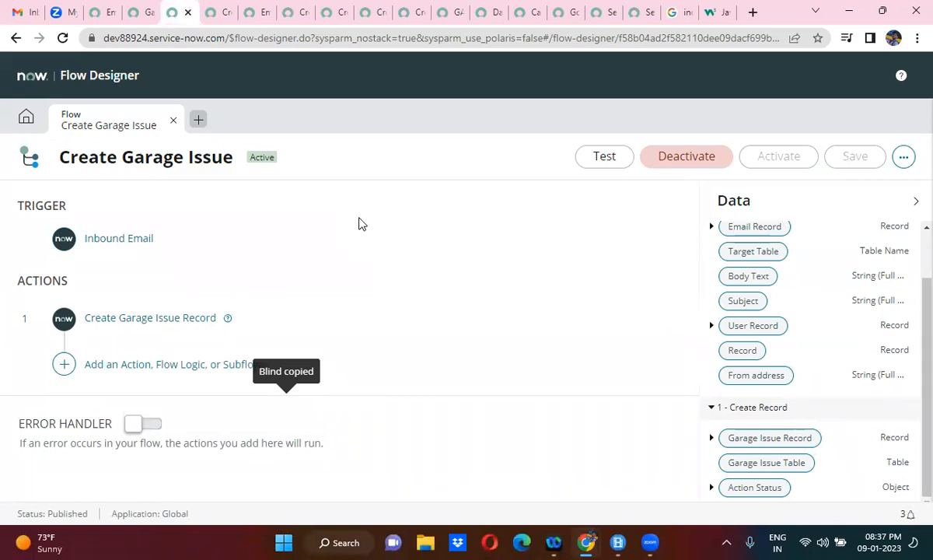
pyautogui.click(904, 157)
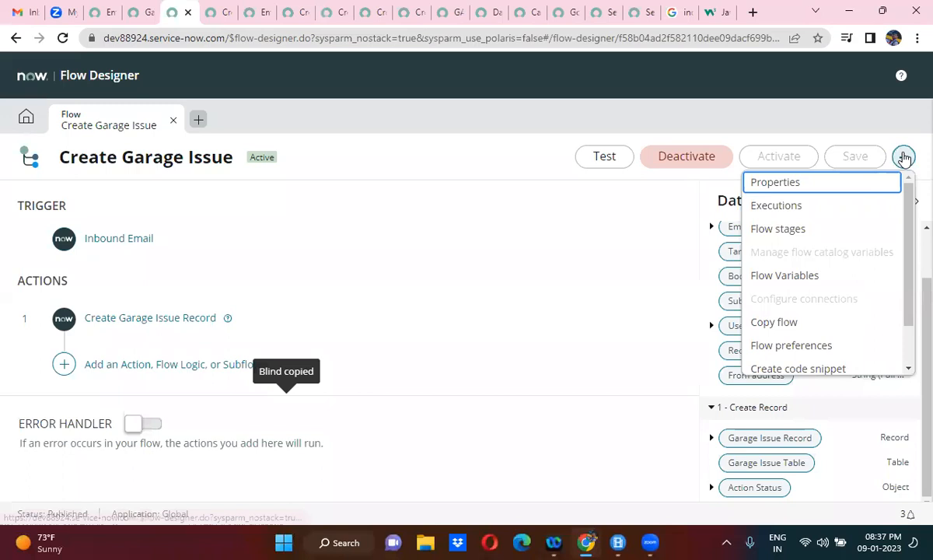
pyautogui.click(786, 210)
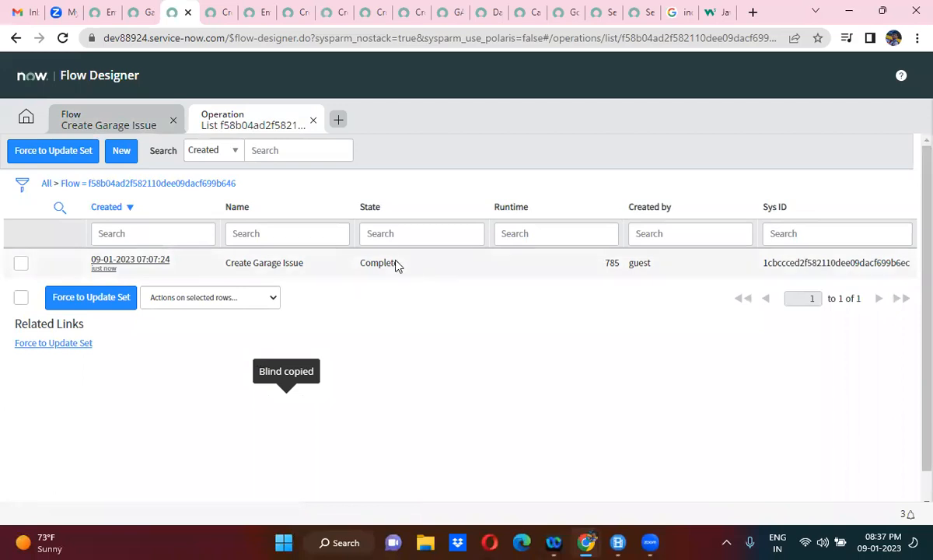
pyautogui.click(142, 14)
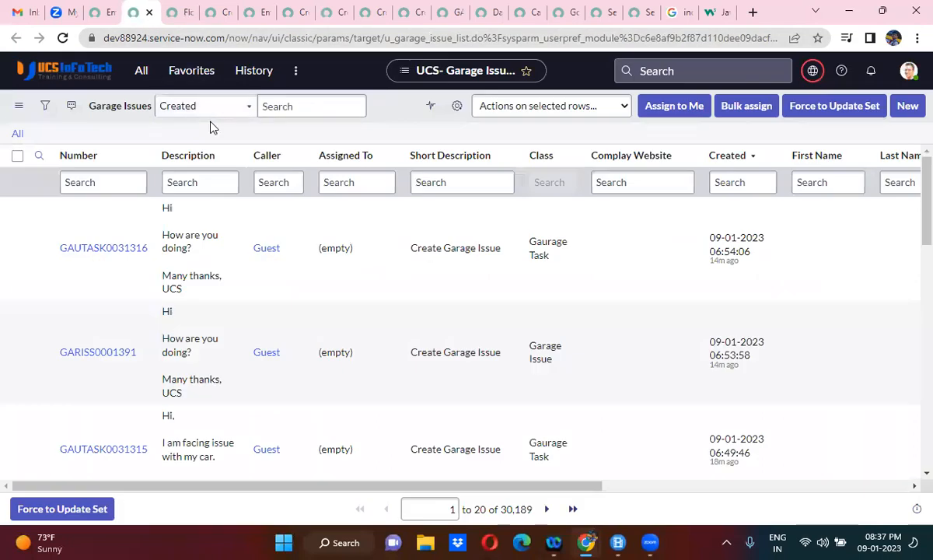
pyautogui.click(17, 136)
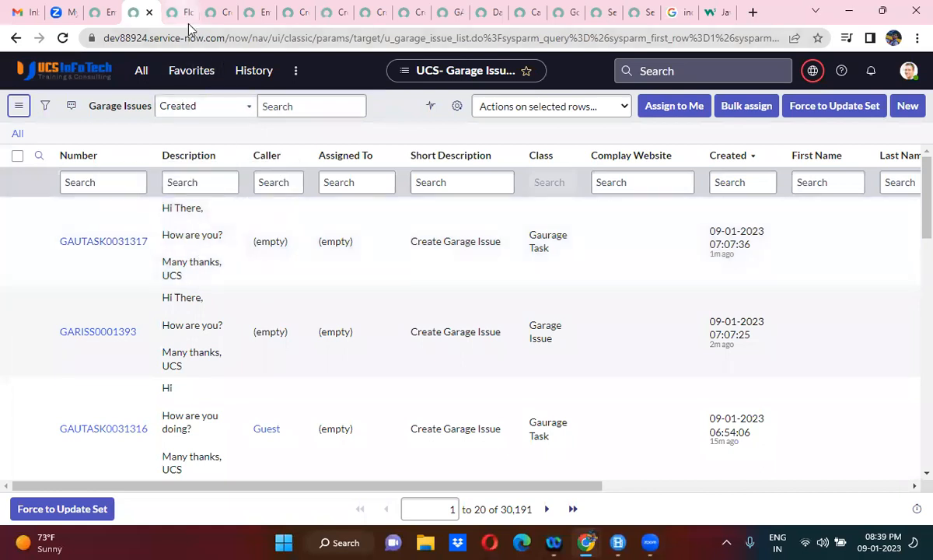
# - Return to the Create Garage Issue flow in Flow Designer
pyautogui.click(187, 23)
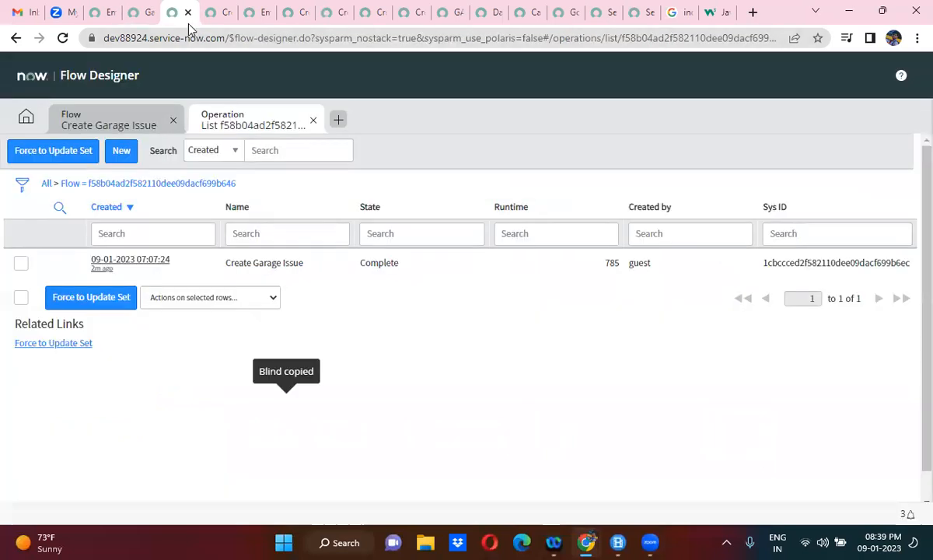
pyautogui.click(113, 124)
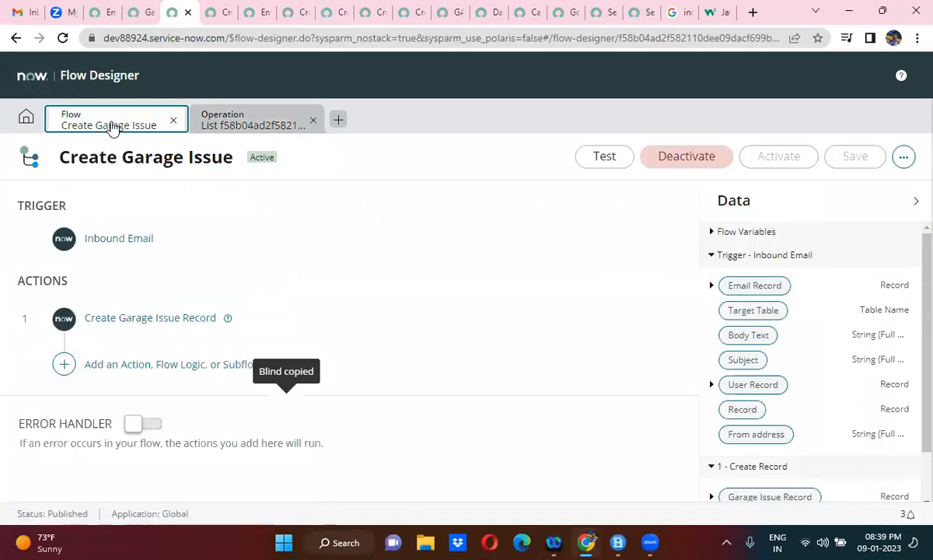